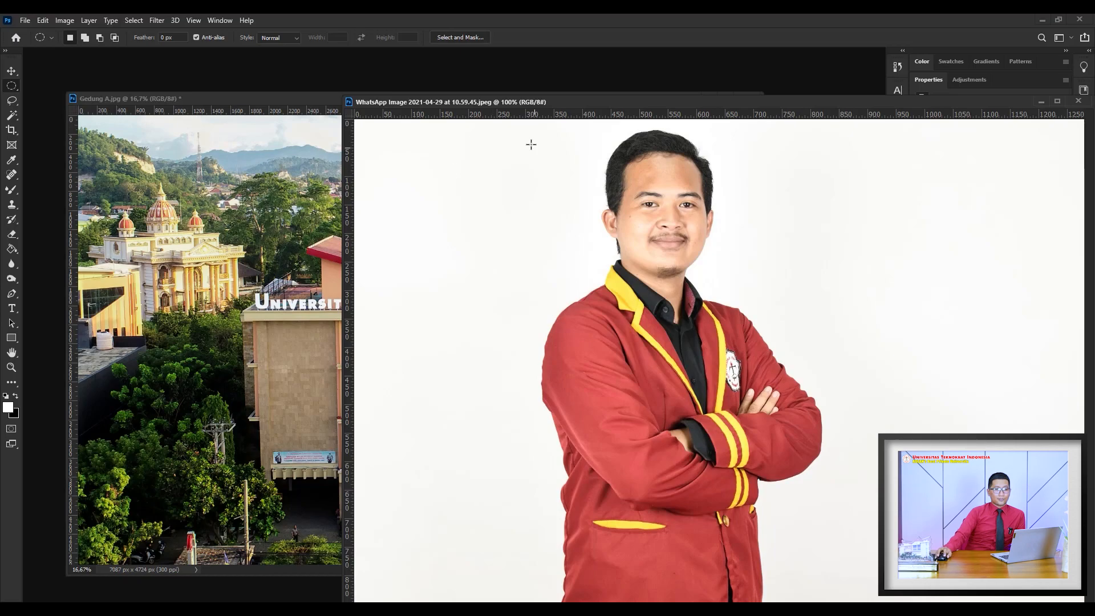
Step: Select the man's head and upper body with an elliptical marquee and move the cutout into the Gedung A building photo
left_click_drag(499, 124, 843, 464)
left_click(12, 71)
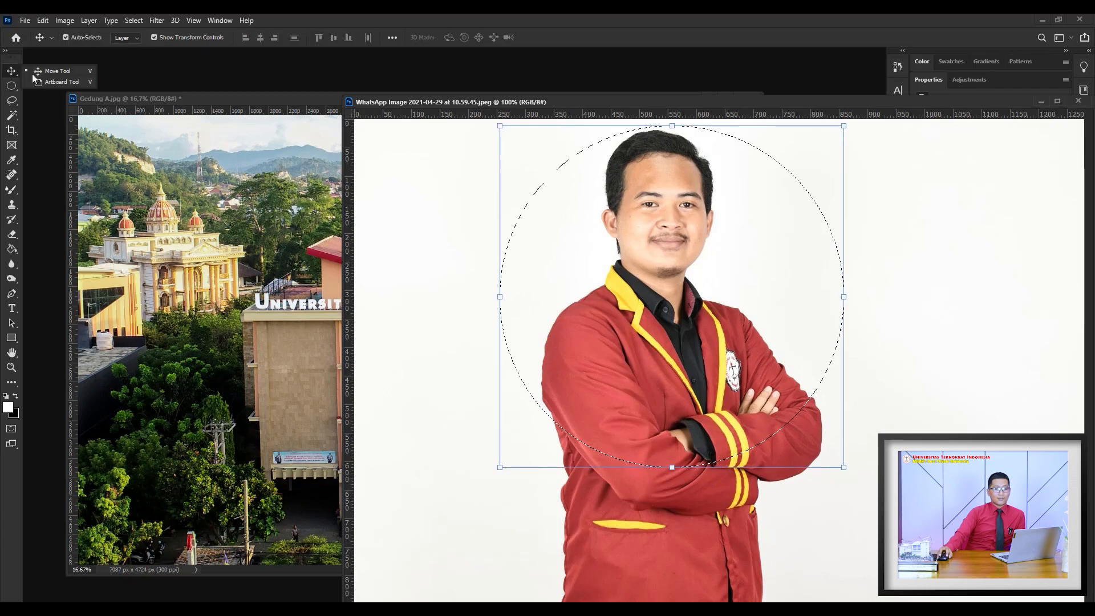
left_click_drag(674, 220, 240, 234)
left_click_drag(266, 272, 525, 530)
left_click_drag(442, 407, 350, 382)
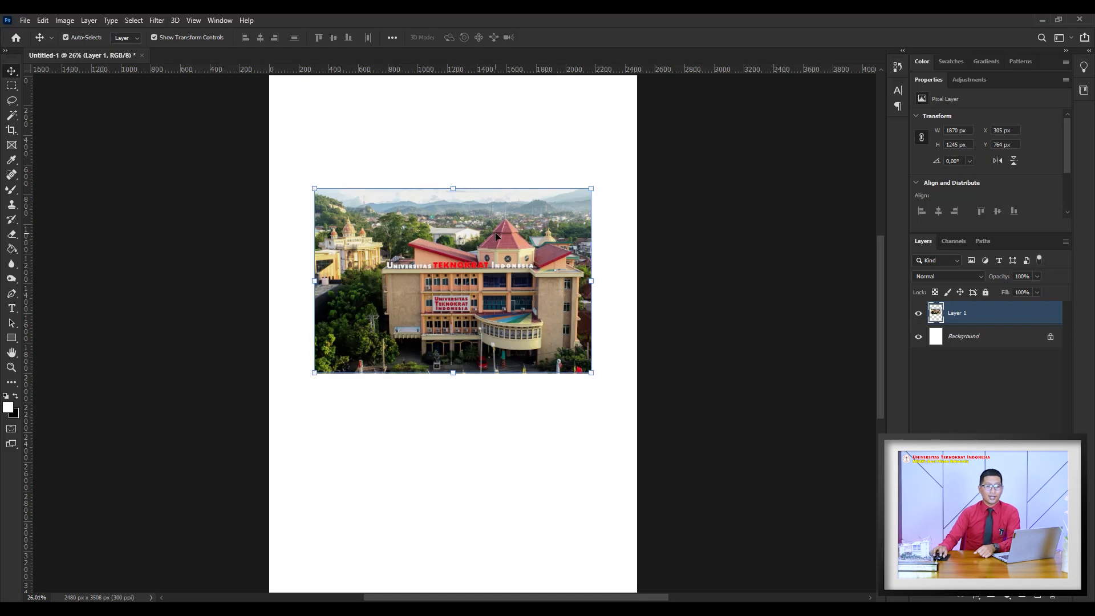
Step: Move the building photo to X 270 px, Y 706 px and try rotating it about 11.65° counter-clockwise
left_click_drag(528, 235, 522, 230)
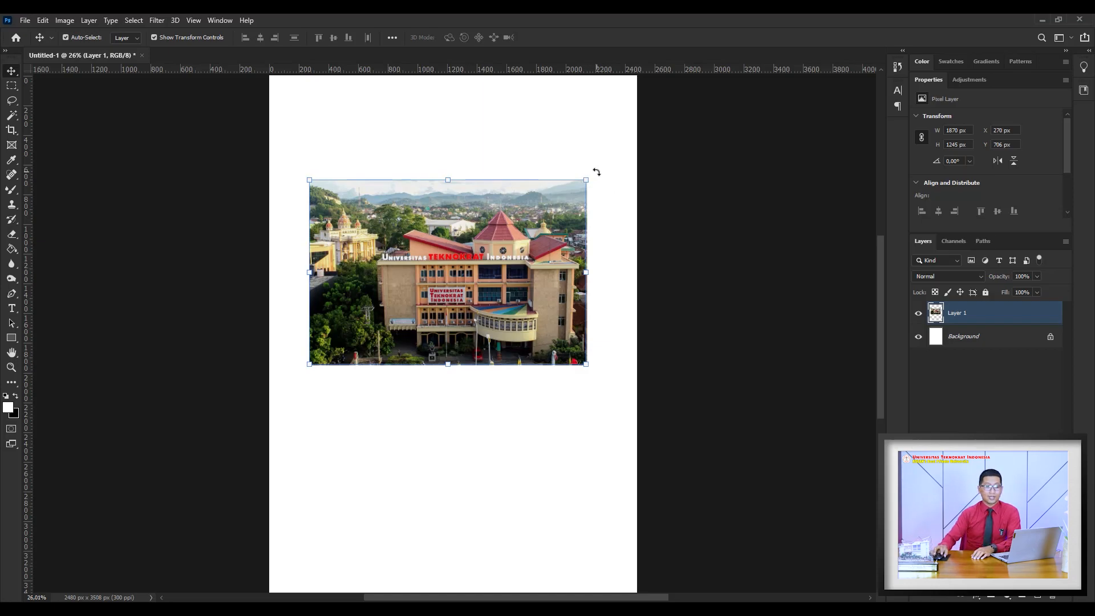
left_click_drag(594, 172, 570, 143)
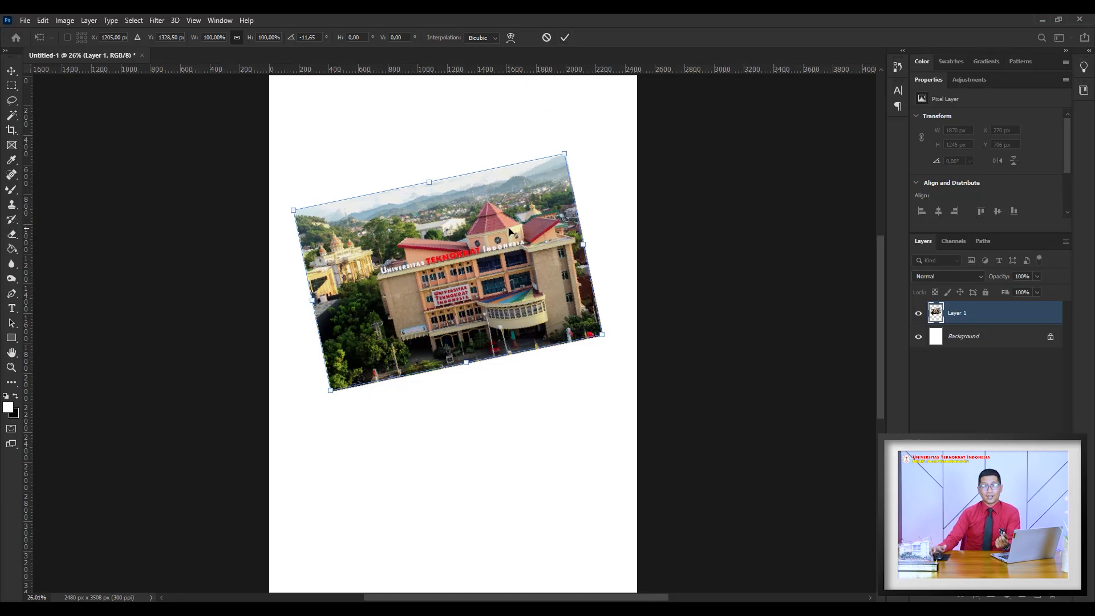
key("Return")
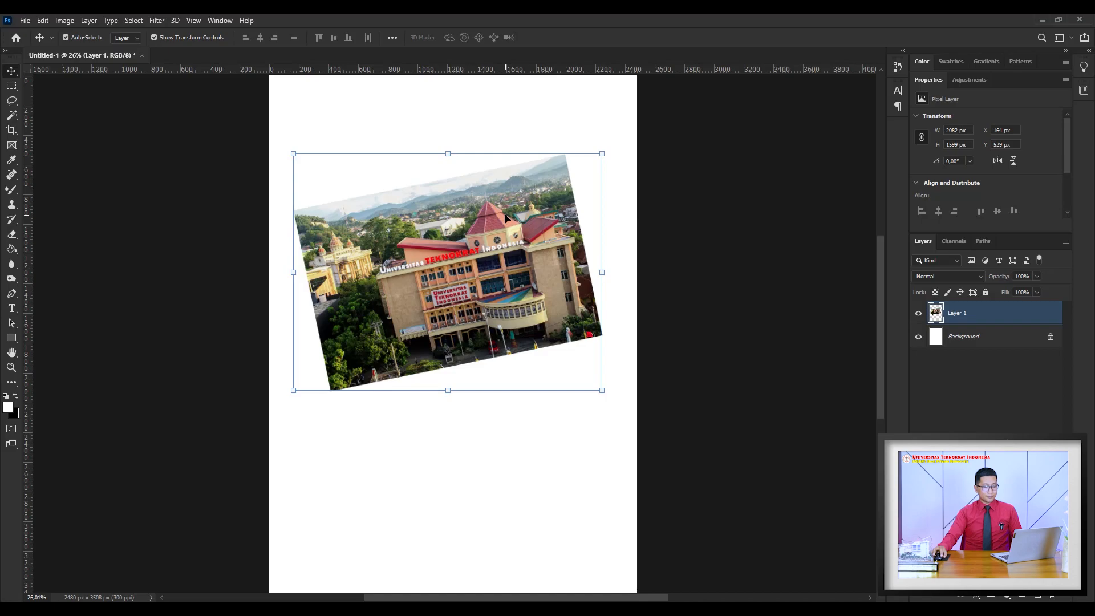
key("ctrl+z")
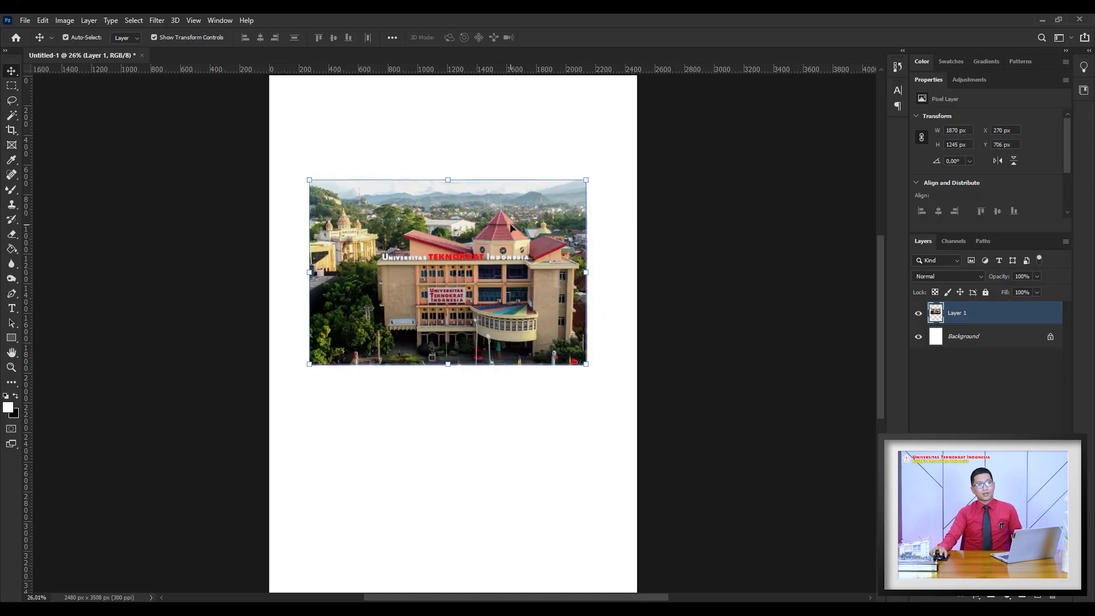
Step: Try larger counter-clockwise rotations of the building photo, undoing each one
left_click_drag(593, 171, 559, 135)
key("Return")
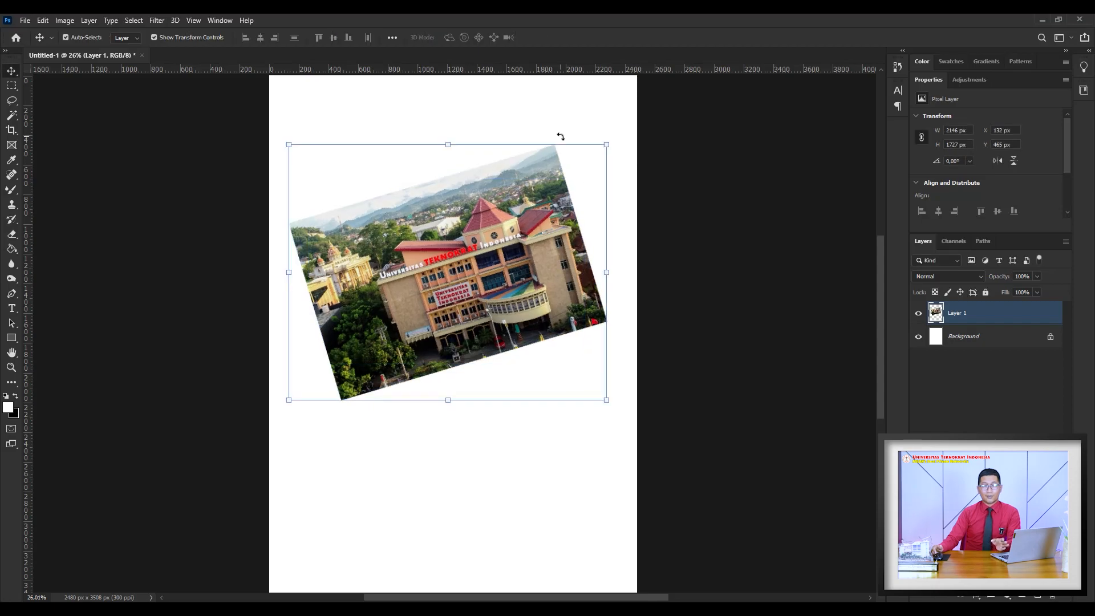
key("ctrl")
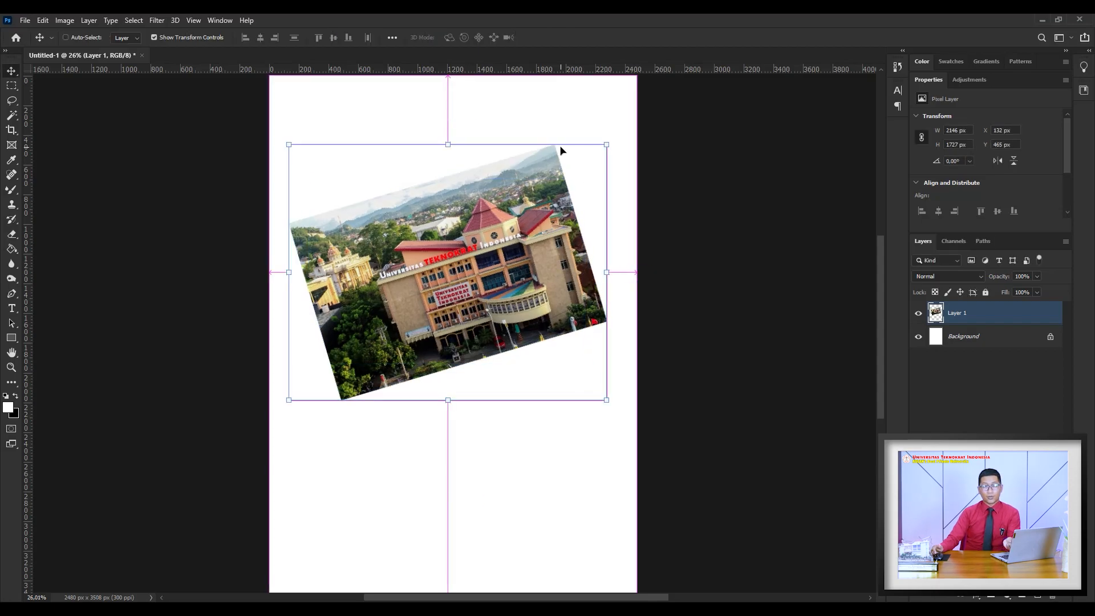
key("ctrl+z")
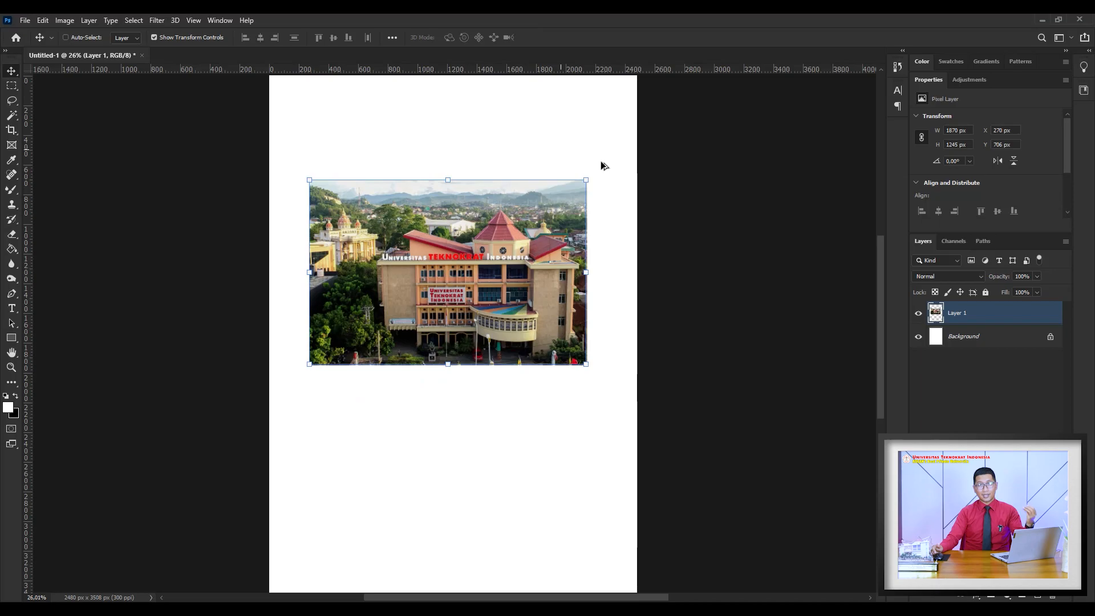
left_click(602, 170, "ctrl")
left_click(576, 203)
left_click_drag(589, 171, 545, 129)
key("Return")
key("ctrl+z")
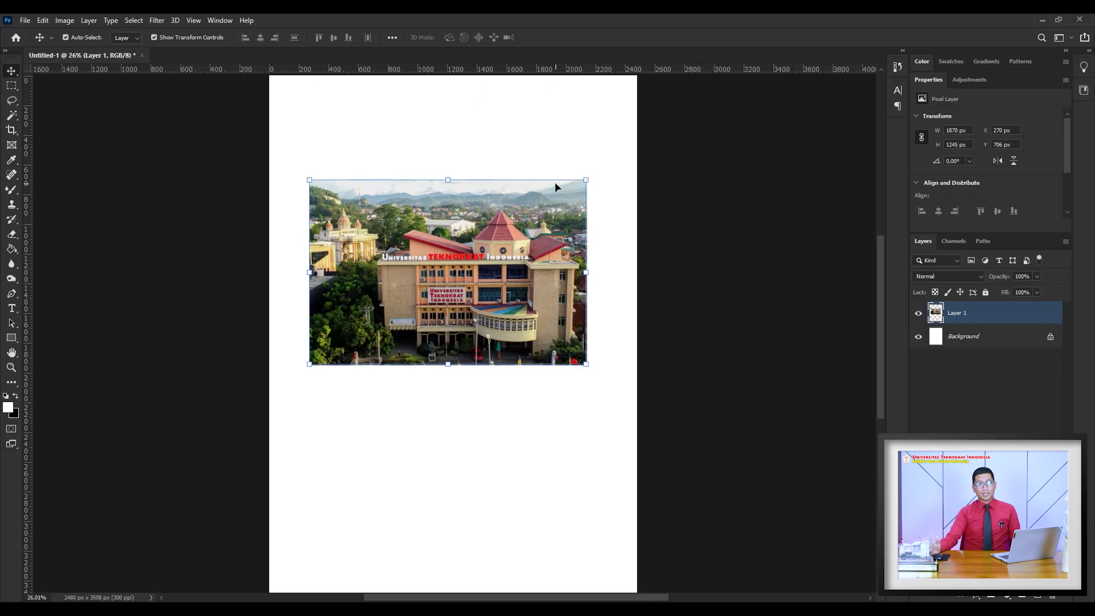
Step: Move the building photo to X 220 px, Y 595 px and undo the extra corner adjustment
left_click_drag(553, 224, 545, 208)
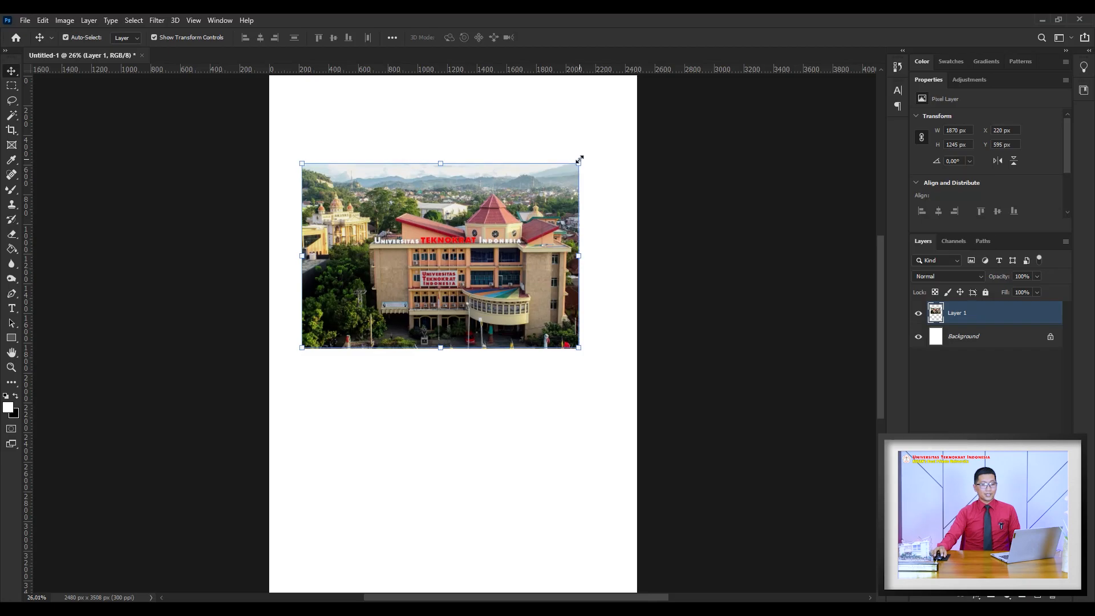
left_click_drag(589, 156, 586, 164)
key("ctrl+z")
Step: Reposition the building photo to X 220 px, Y 810 px in Free Transform, choose the Distort mode and apply the transform
mouse_move(550, 204)
left_mouse_down()
mouse_move(536, 206)
mouse_move(546, 204)
left_mouse_up()
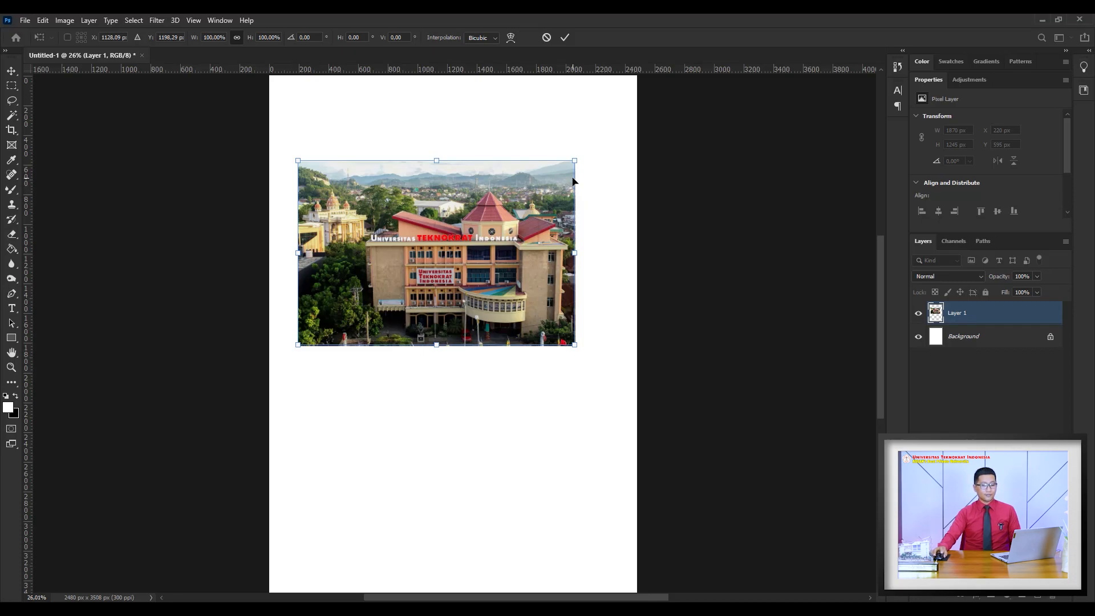
left_click_drag(553, 191, 561, 218)
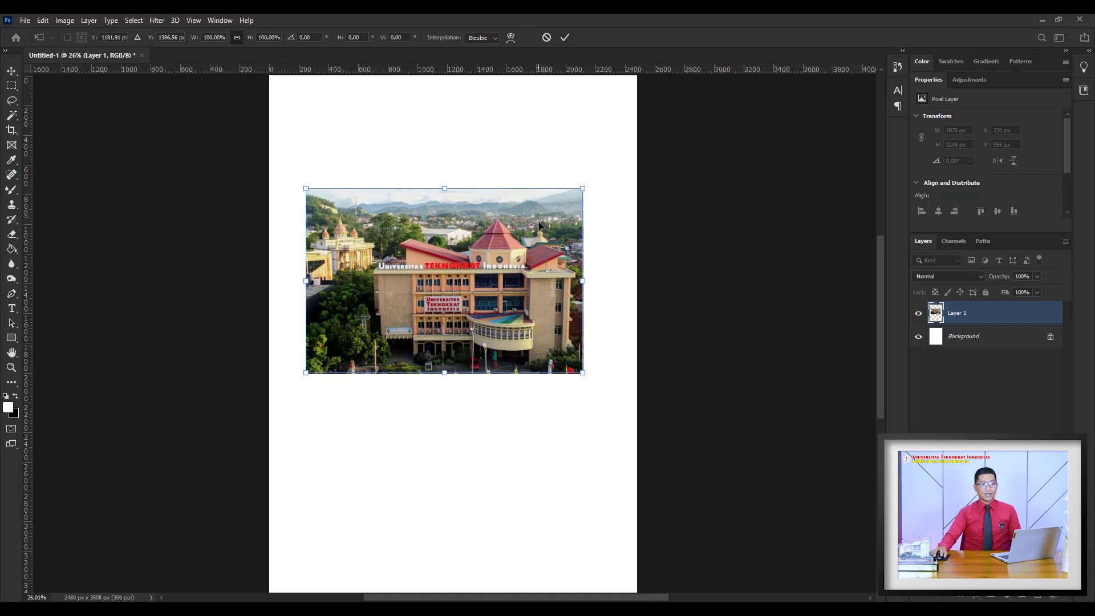
mouse_move(533, 274)
left_mouse_down()
mouse_move(520, 232)
mouse_move(529, 285)
left_mouse_up()
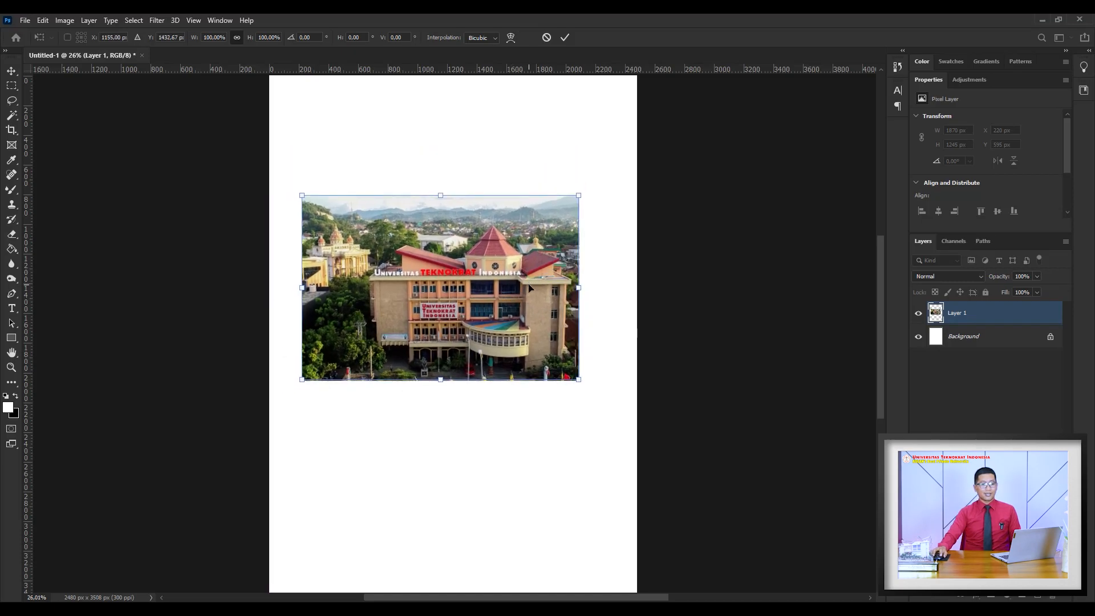
right_click(539, 280)
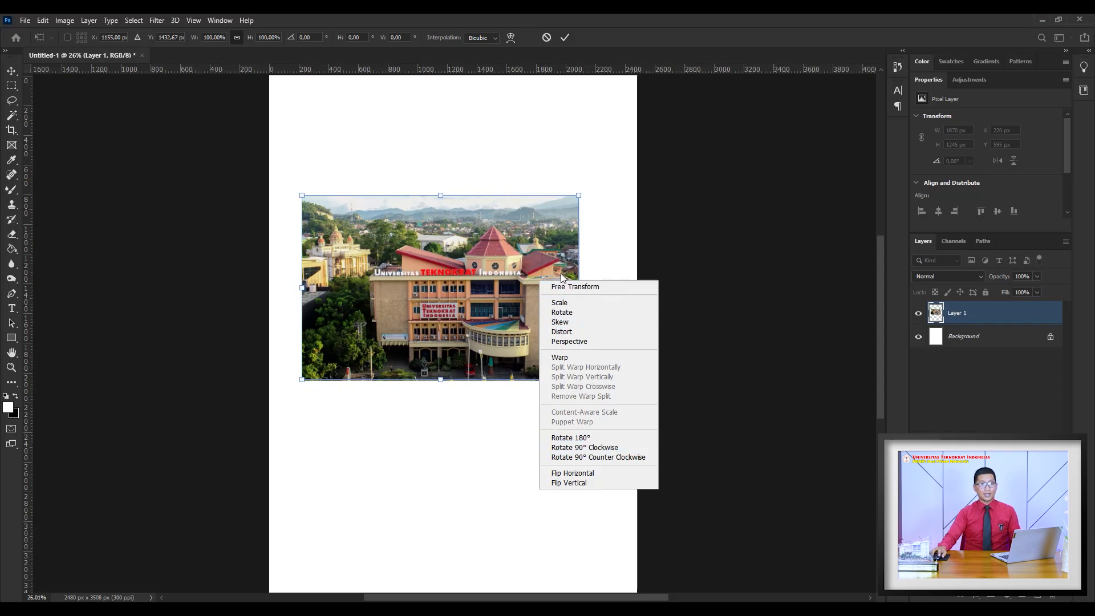
left_click(562, 331)
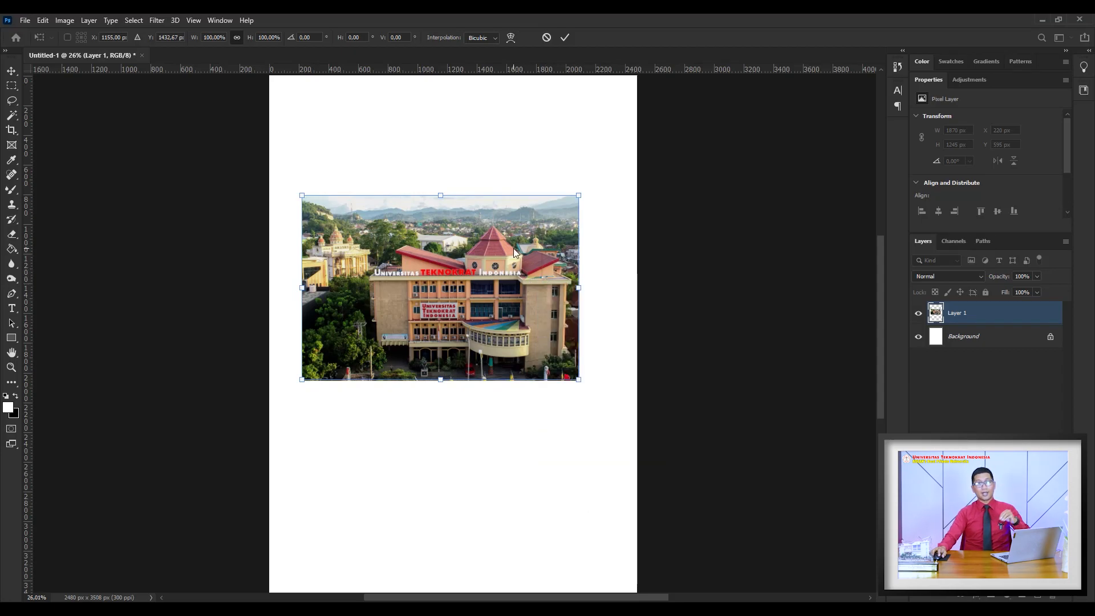
key("Return")
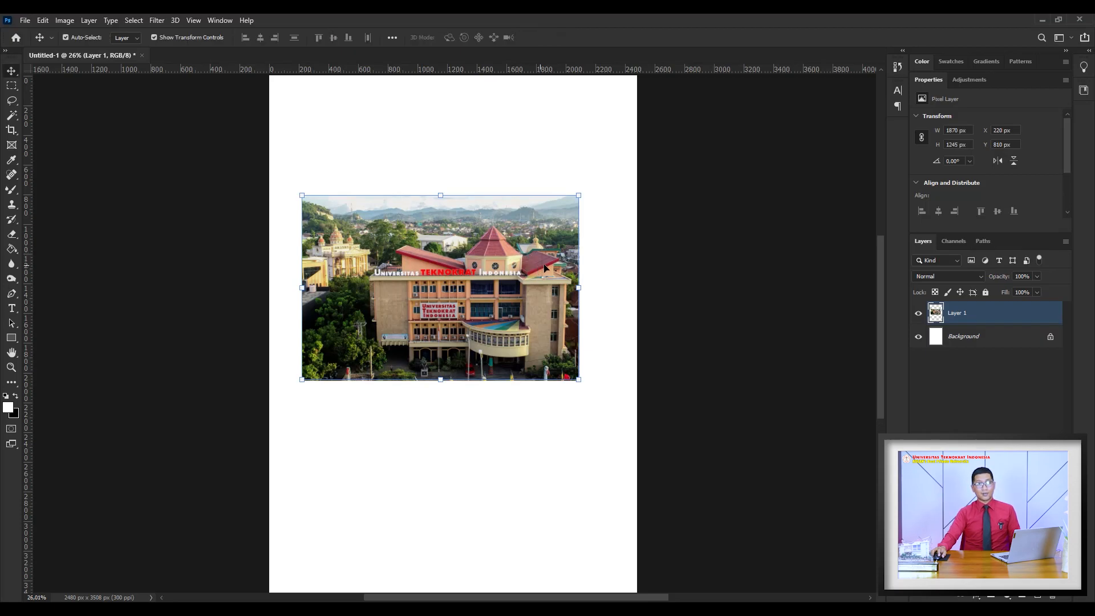
Step: Move the building photo to X 305 px, Y 864 px on the page
right_click(573, 259)
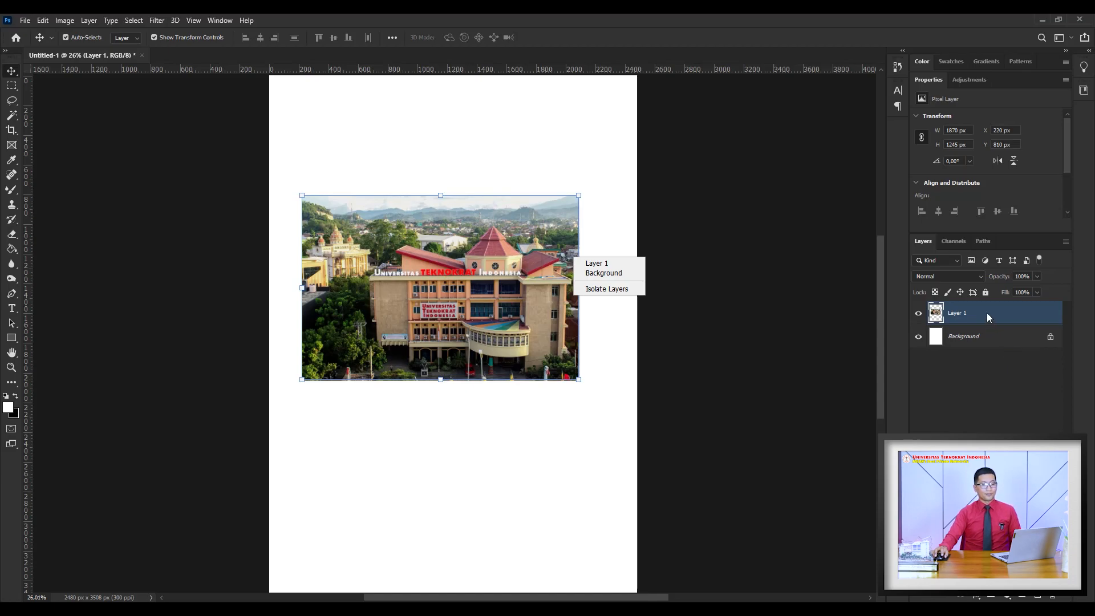
left_click(548, 242)
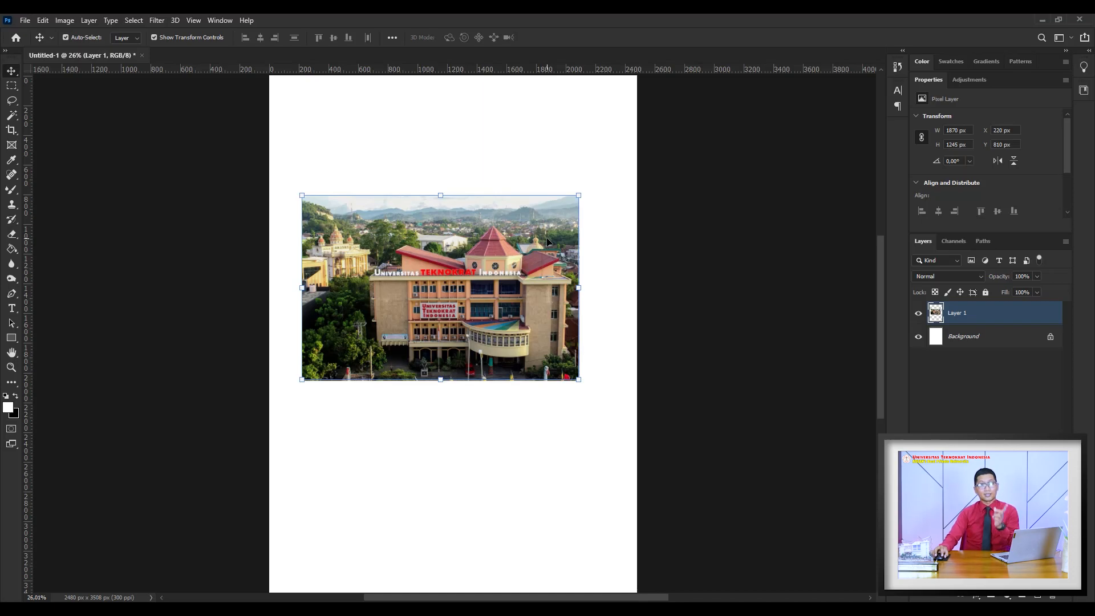
left_click_drag(484, 271, 496, 279)
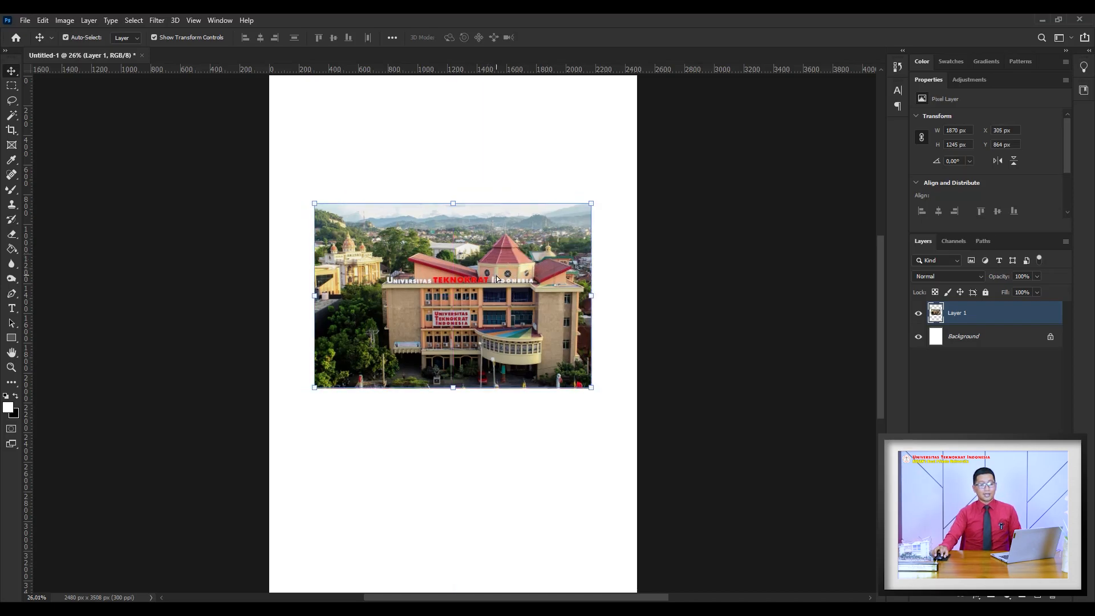
Step: Rotate the building photo 180° in Free Transform and undo the rotation
key("ctrl+t")
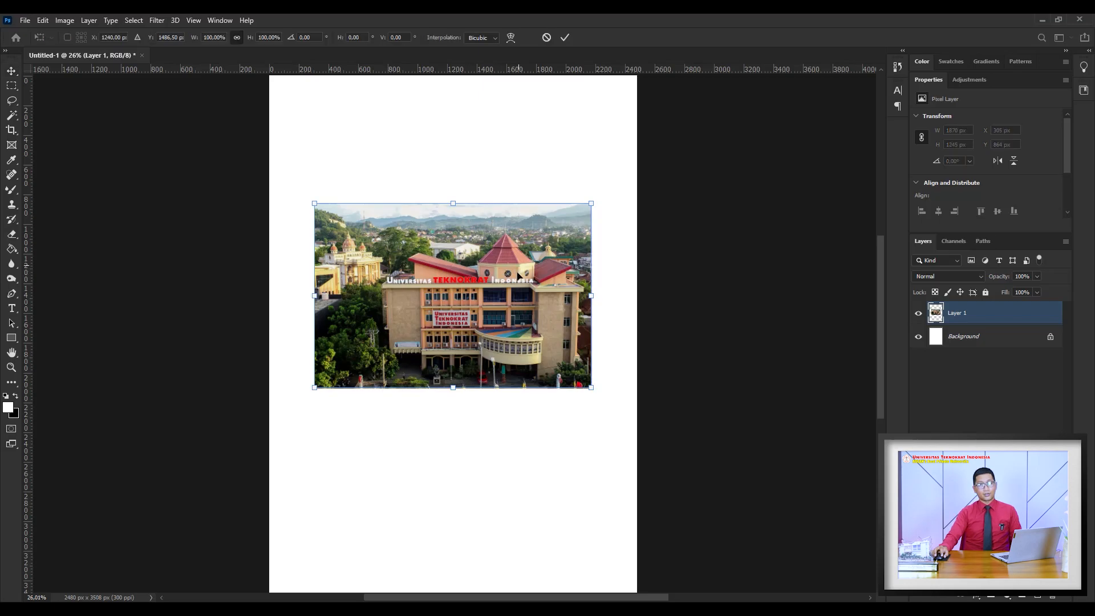
right_click(511, 265)
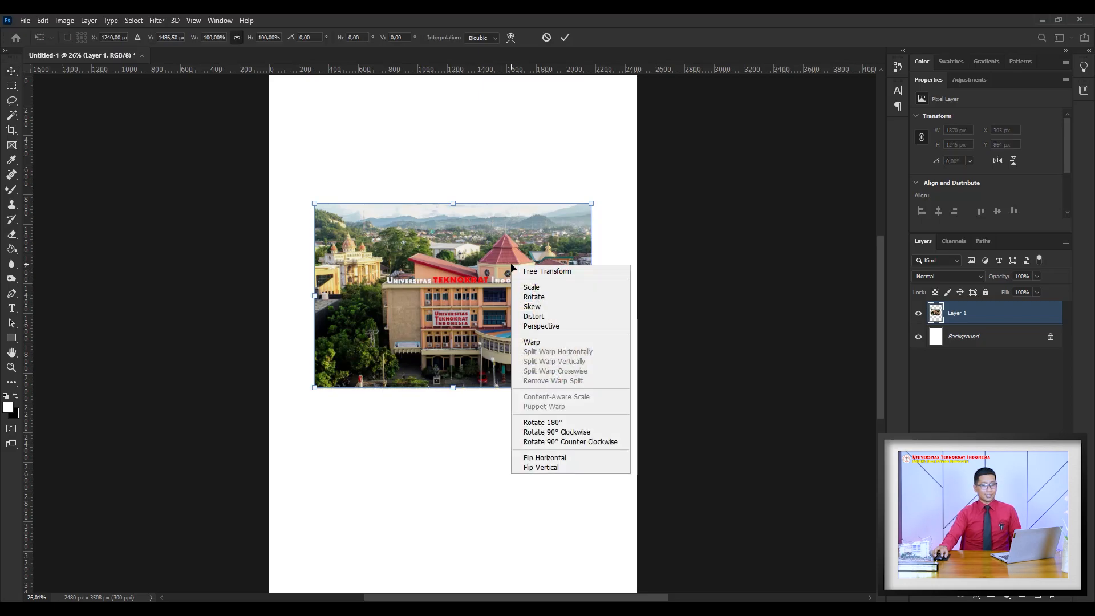
left_click(560, 424)
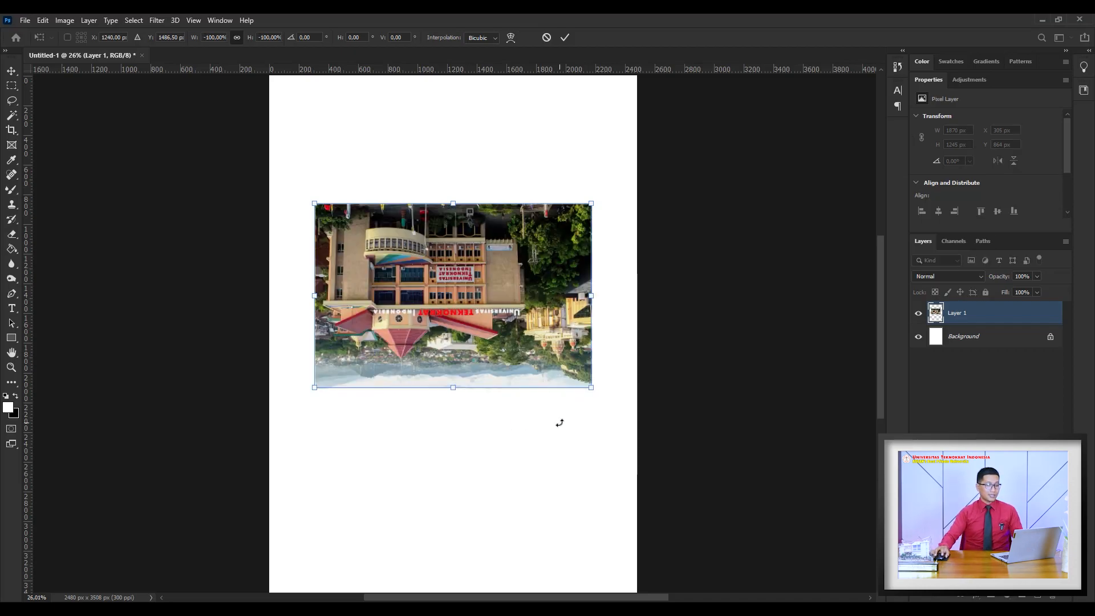
key("ctrl+z")
Step: Rotate the building photo 90° clockwise and undo the rotation
right_click(549, 324)
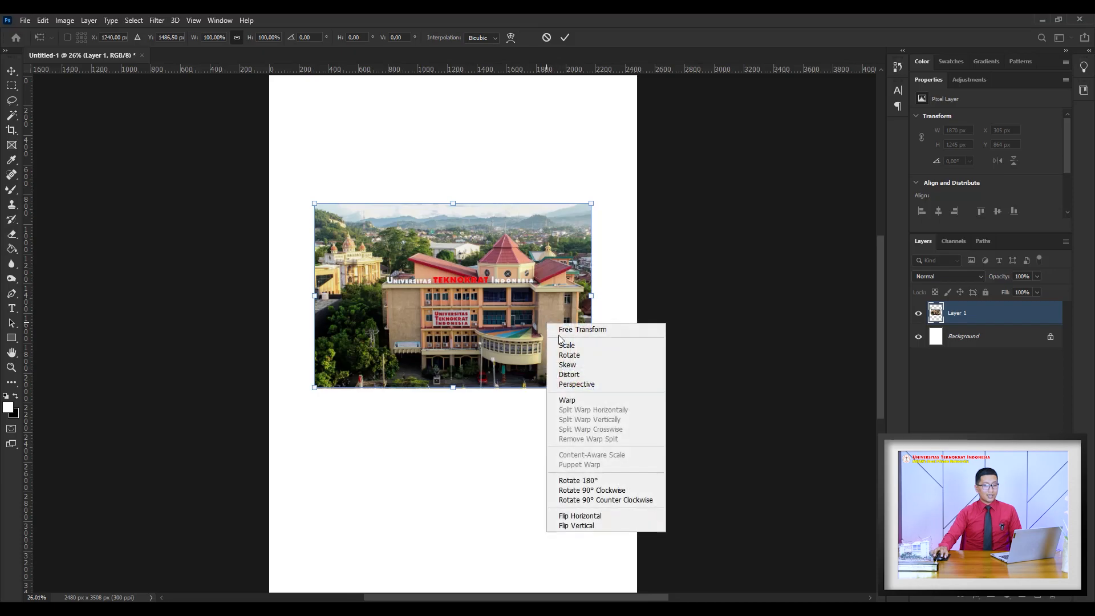
left_click(614, 492)
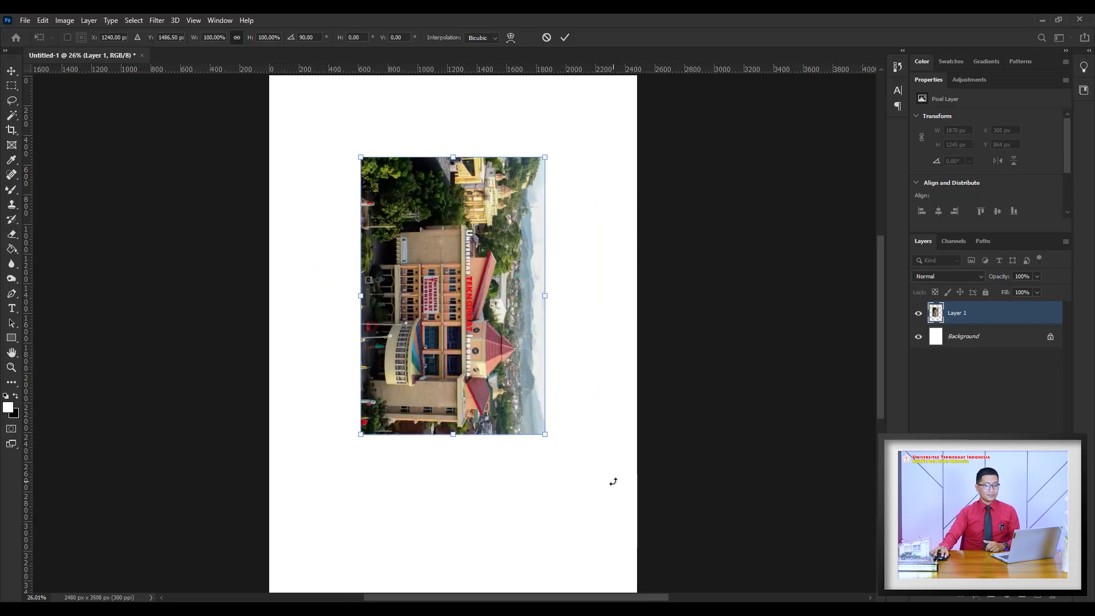
key("ctrl+z")
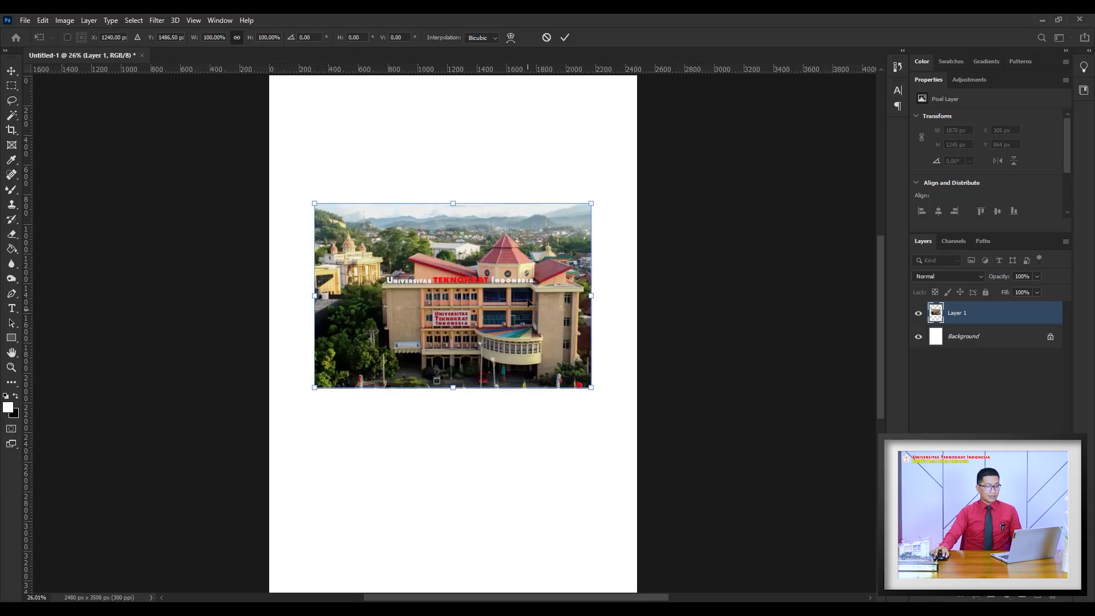
Step: Finish the free transform and move the building photo to X 170 px, Y 830 px
right_click(534, 276)
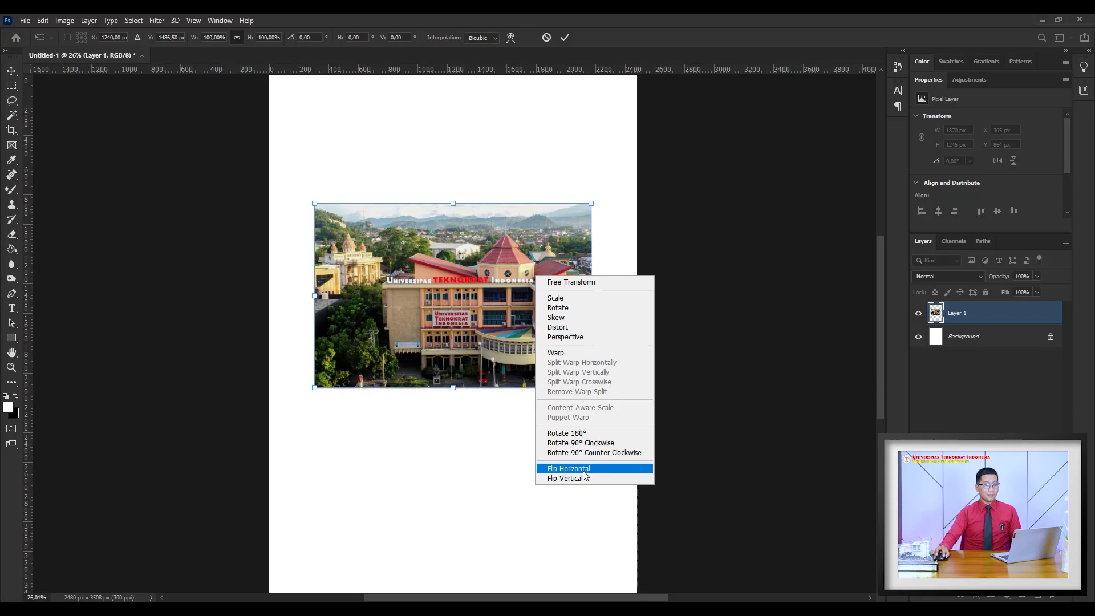
left_click(471, 349)
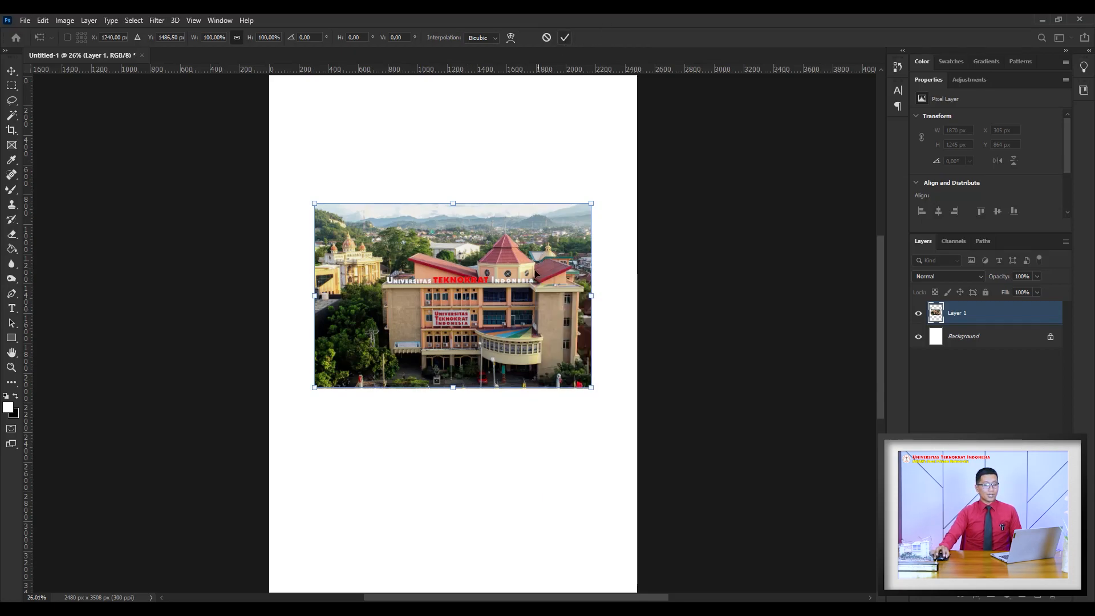
left_click(564, 37)
left_click_drag(523, 282, 504, 277)
Step: Try scaling the building photo to 71.63% width and 79.64% height and flipping it horizontally
left_click_drag(294, 290, 568, 290)
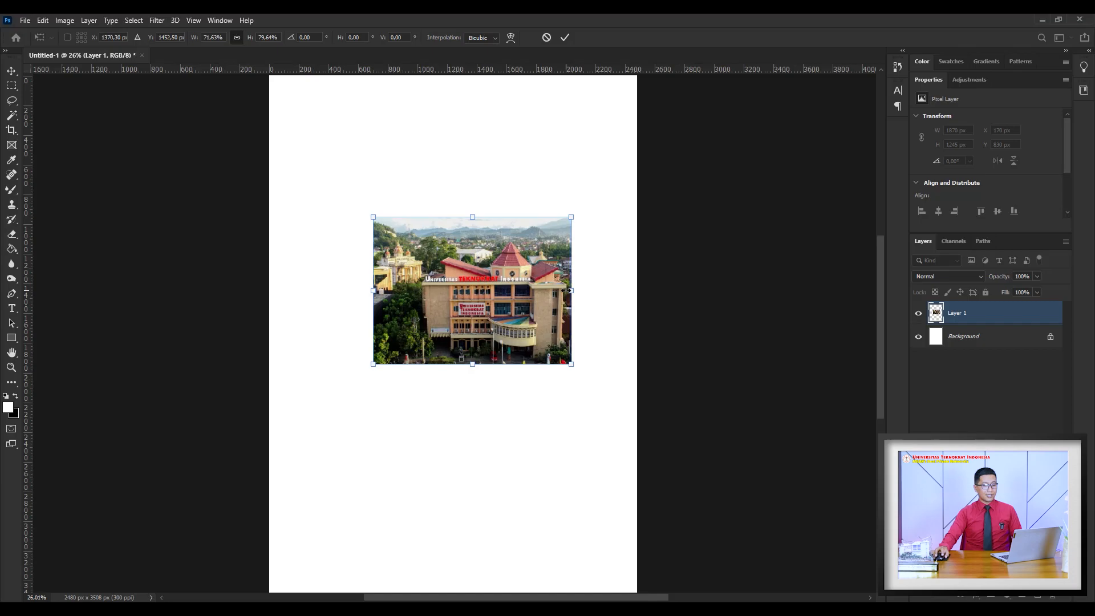
right_click(531, 280)
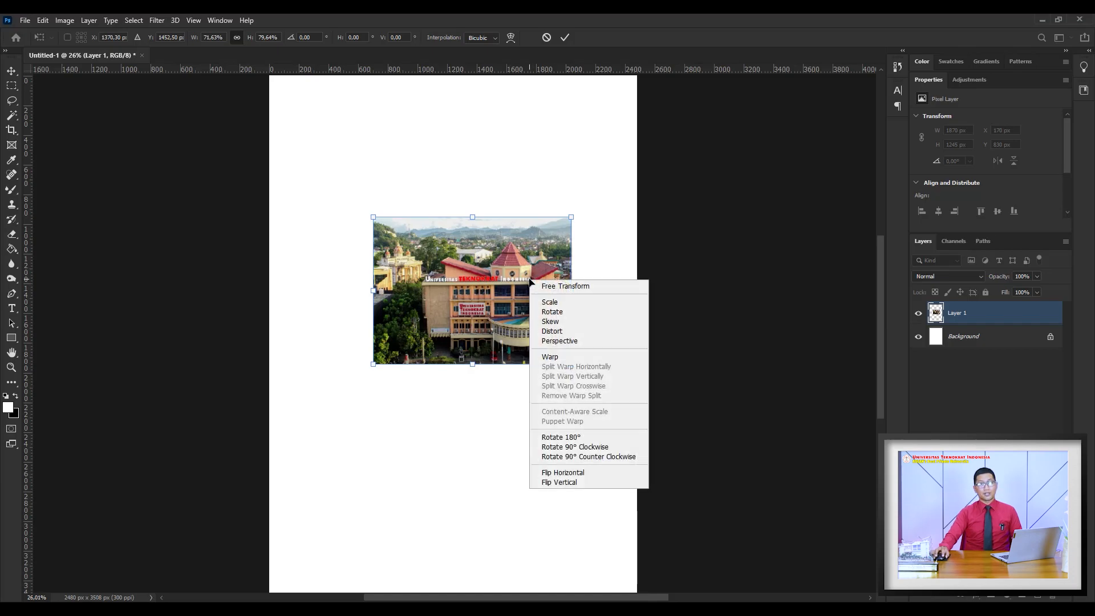
left_click(597, 472)
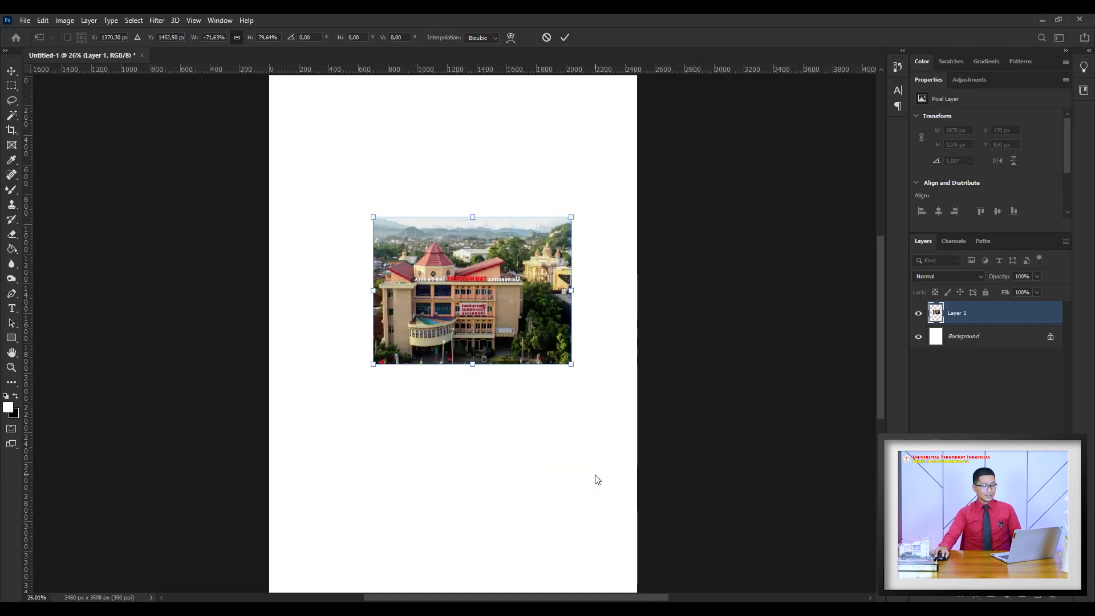
key("Return")
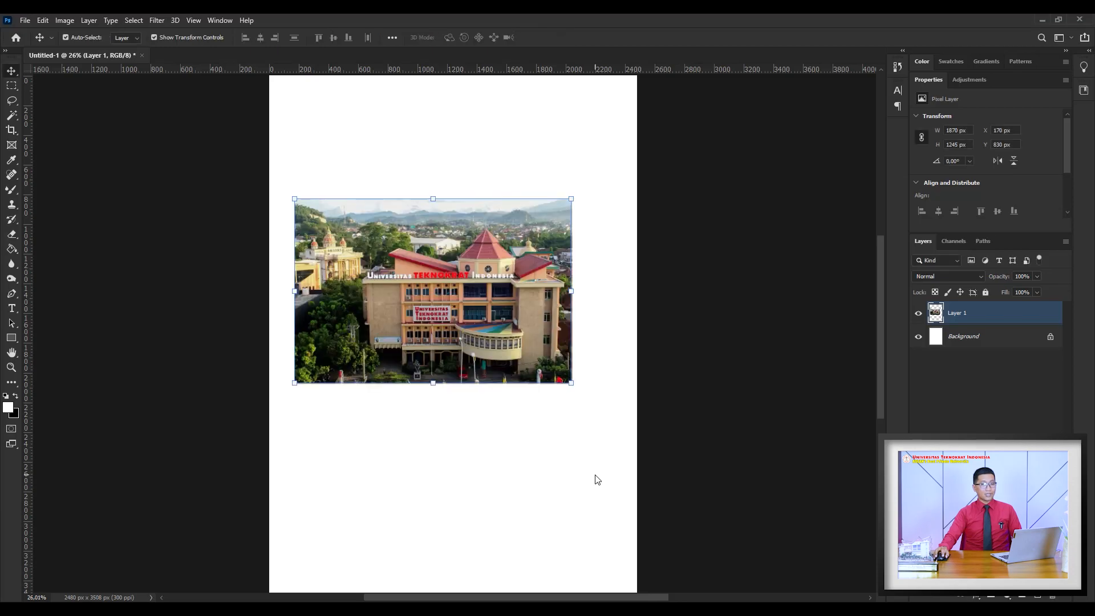
Step: Flip the building photo vertically with Free Transform
key("ctrl")
key("t")
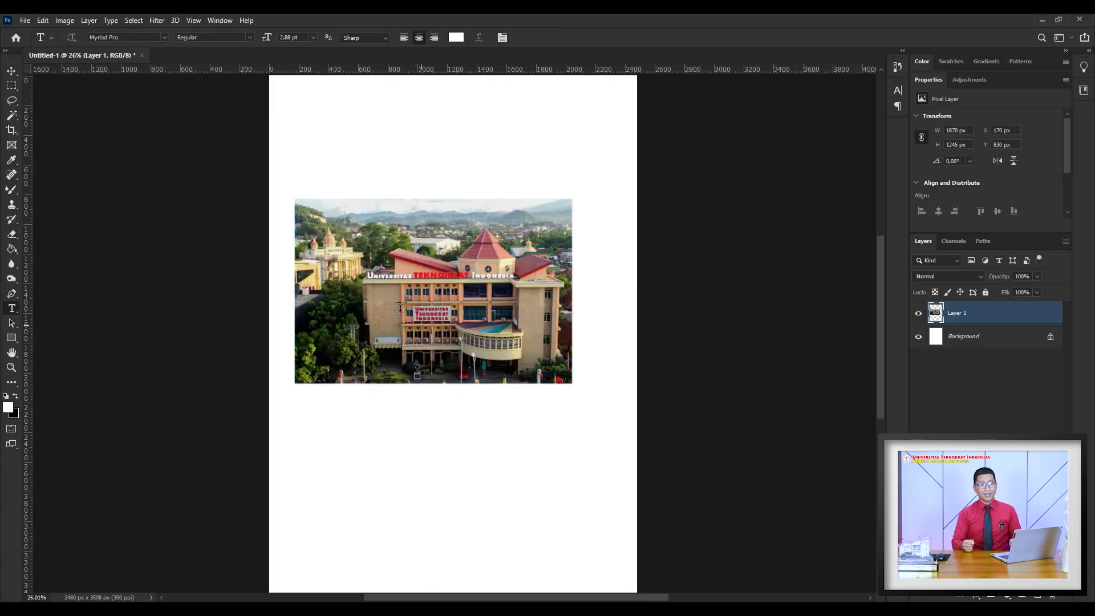
left_click(10, 73)
key("ctrl+t")
right_click(535, 297)
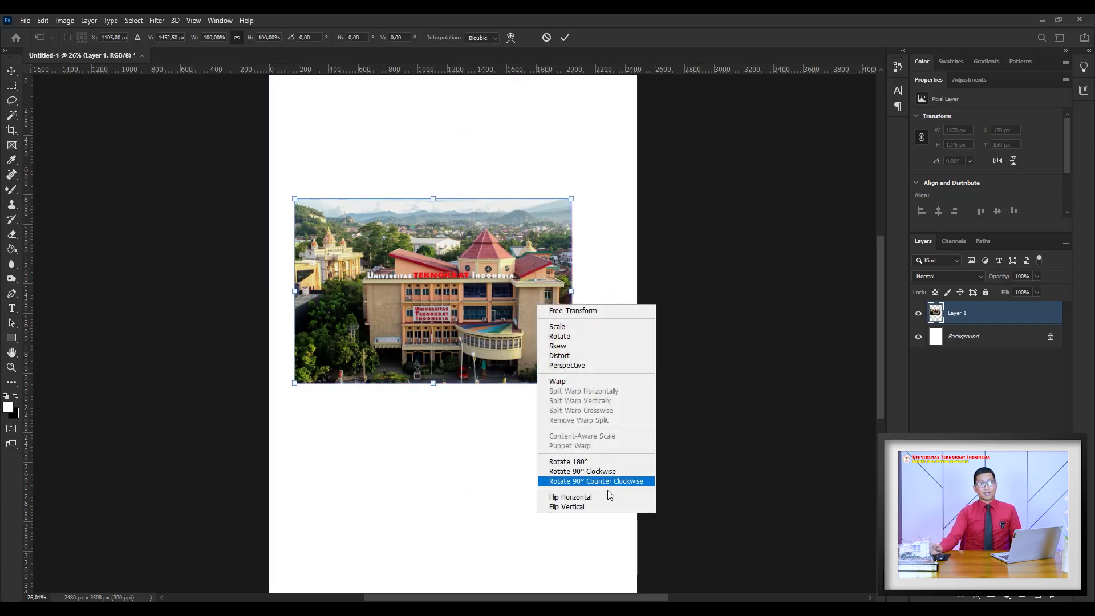
left_click(606, 505)
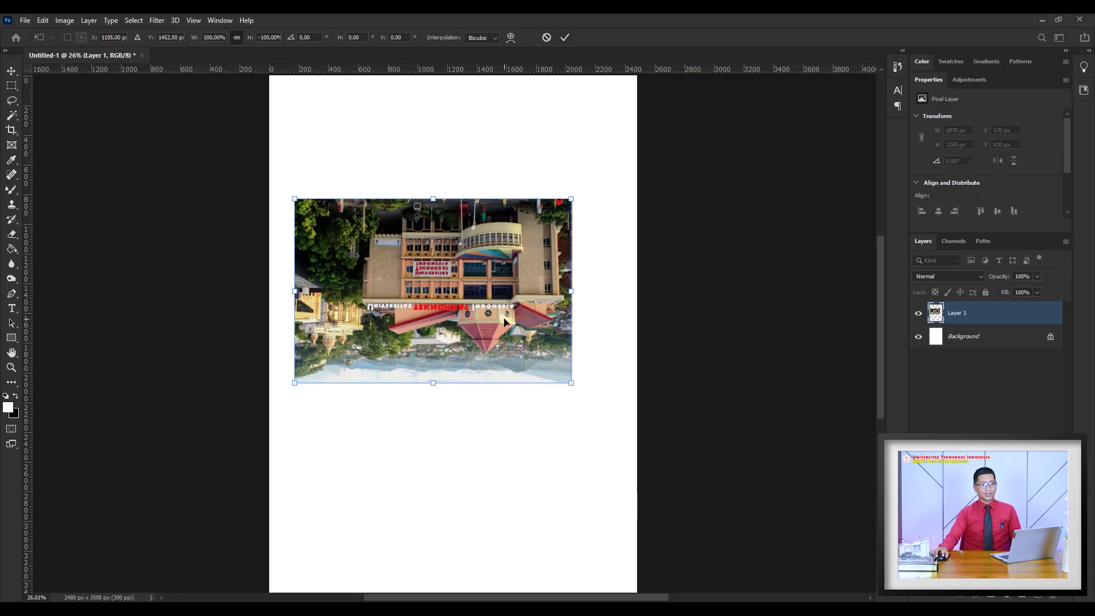
Step: Undo the vertical flip of the building photo and view the available transform options
key("ctrl+z")
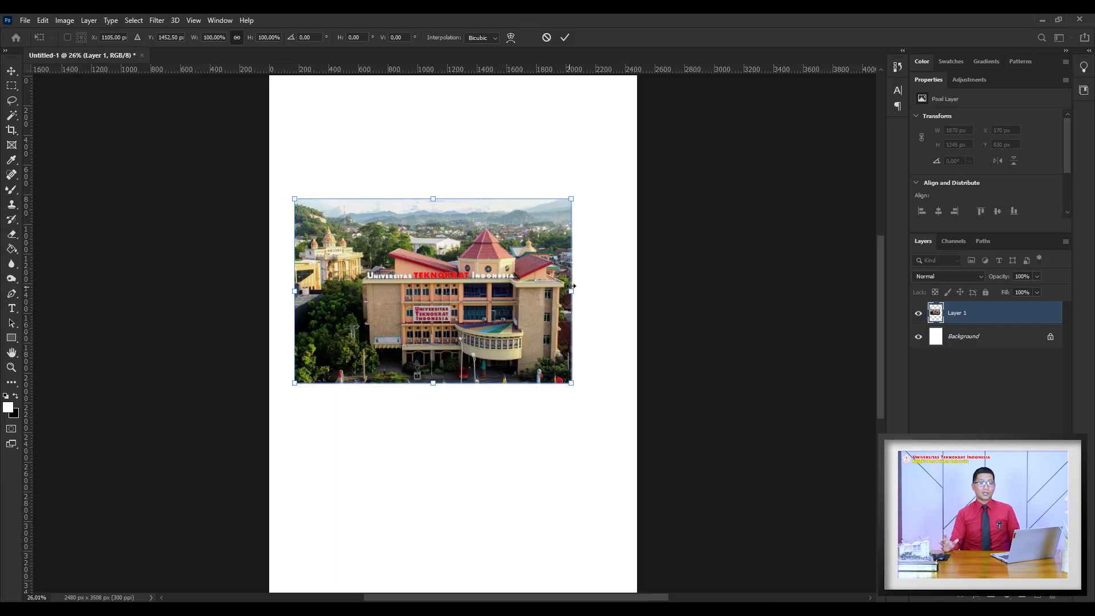
right_click(539, 334)
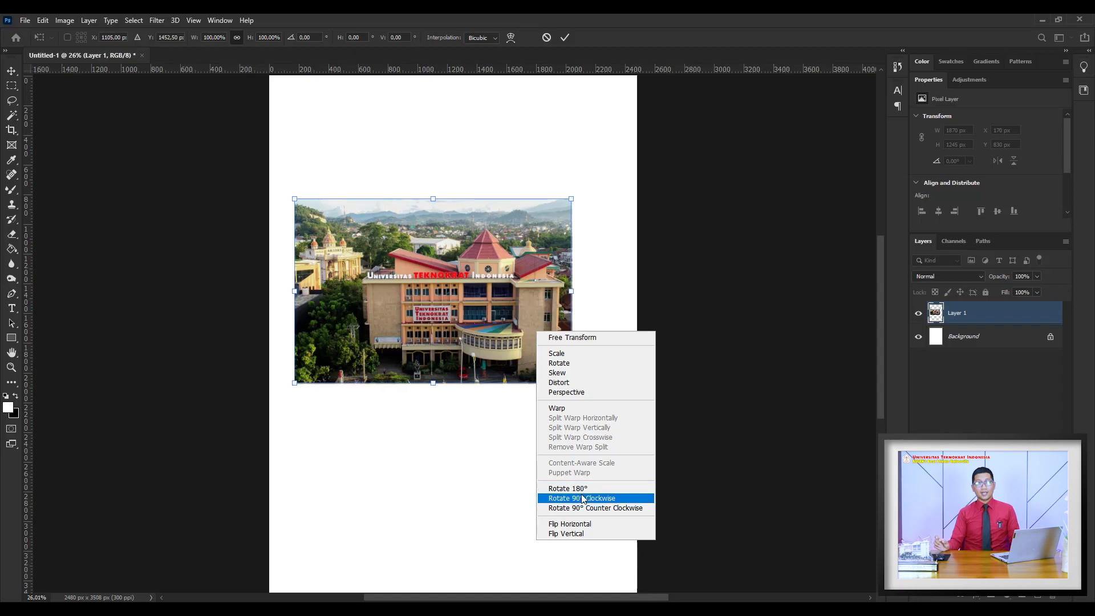
left_click(513, 281)
Step: Reposition the building photo to X 305 px, Y 311 px near the top of the page and commit the transform
left_click_drag(529, 333, 538, 348)
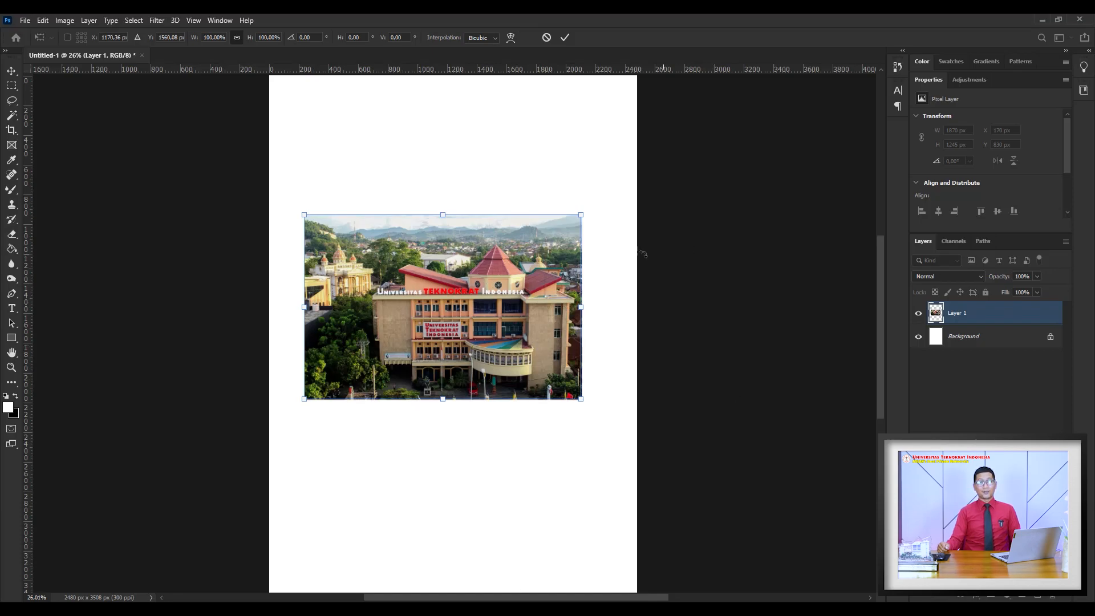
left_click_drag(544, 285, 547, 270)
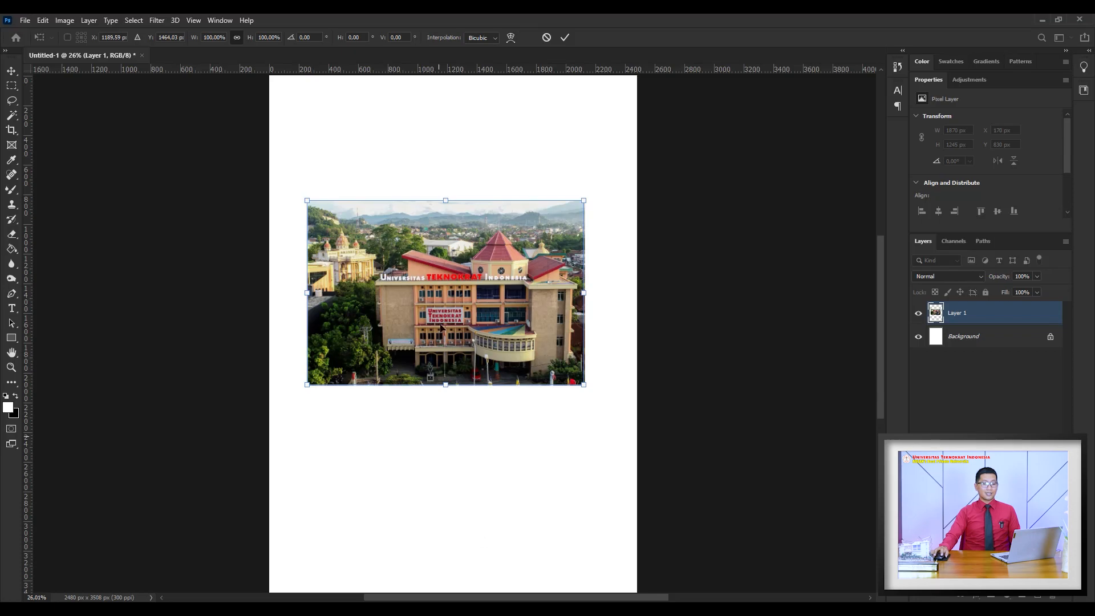
left_click_drag(537, 285, 524, 245)
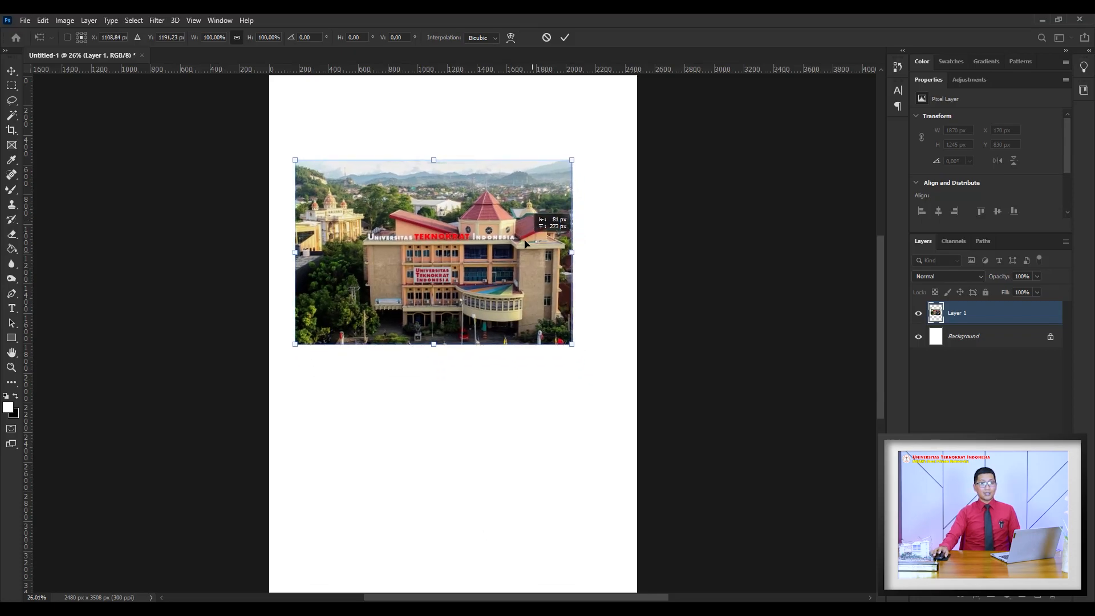
left_click_drag(542, 294, 556, 248)
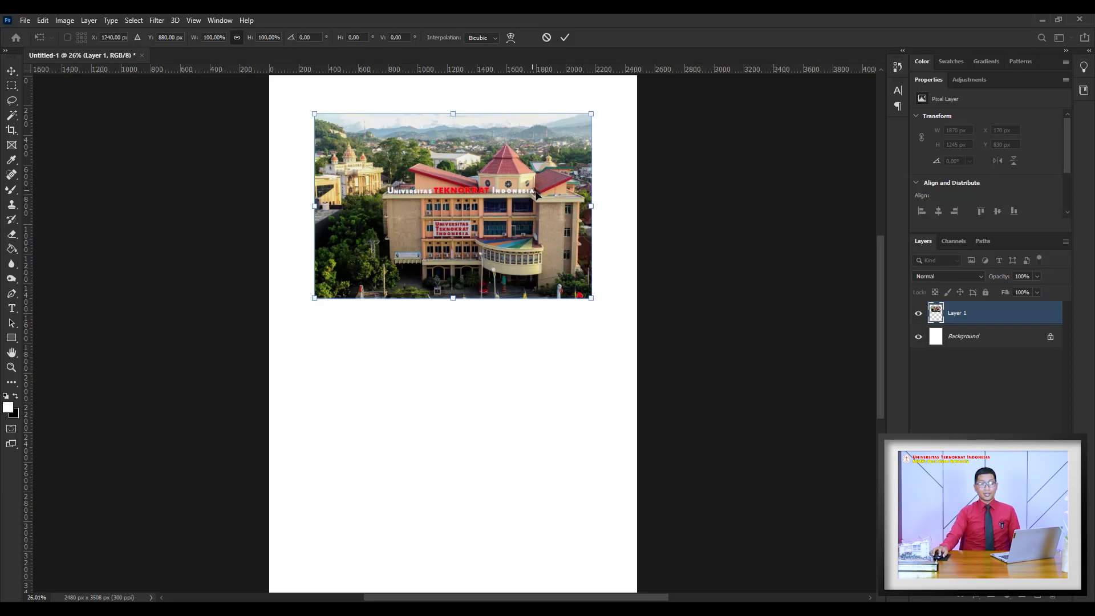
left_click_drag(541, 197, 542, 204)
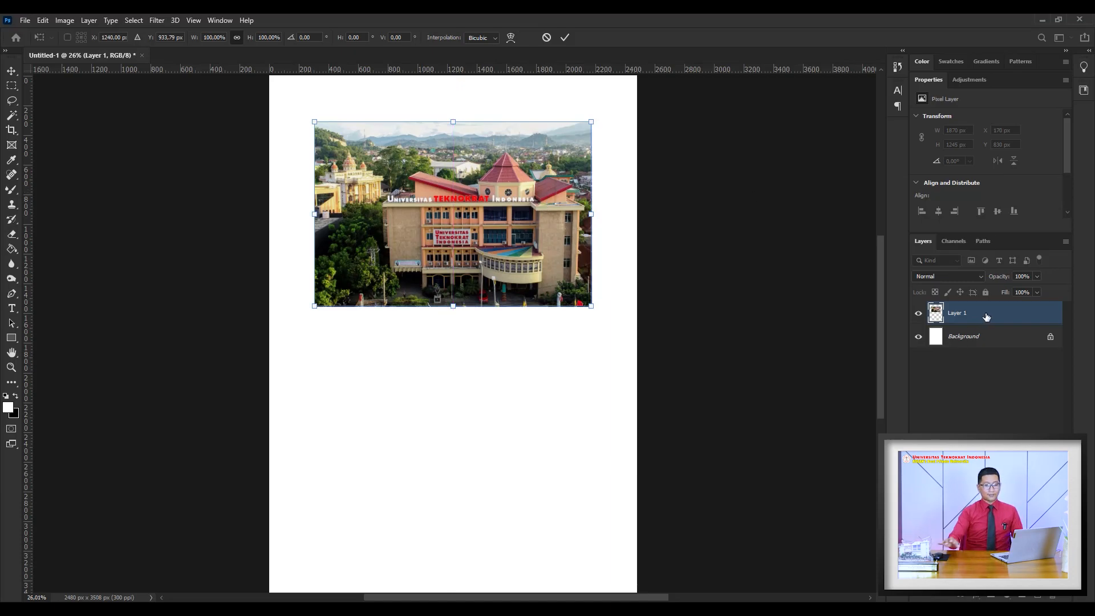
key("Return")
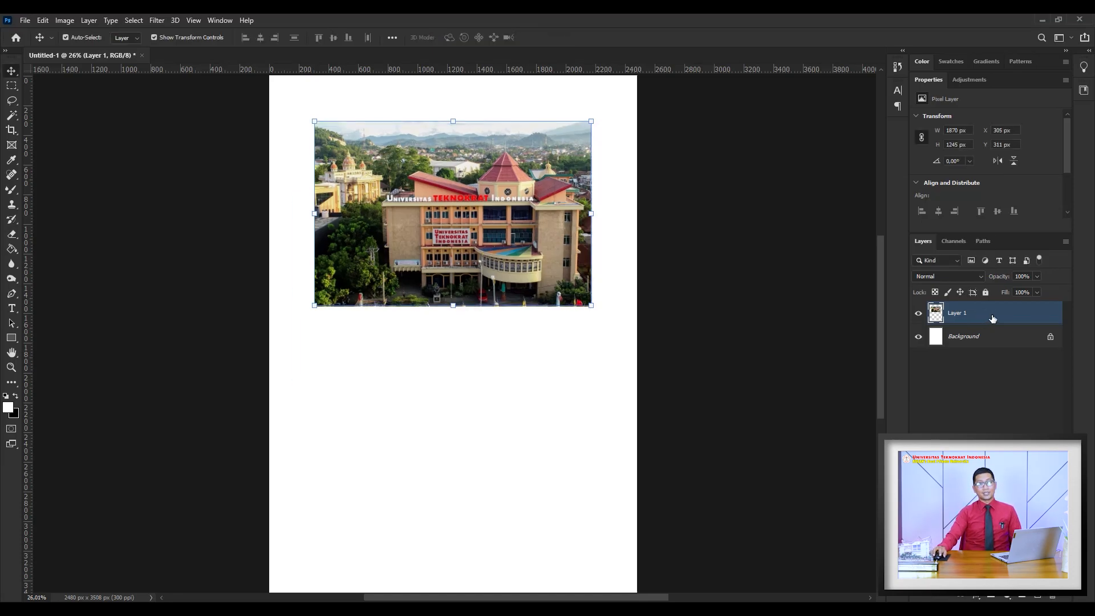
Step: Rename Layer 1 to "Gedung" and move its photo slightly down to Y 357 px
double_click(963, 313)
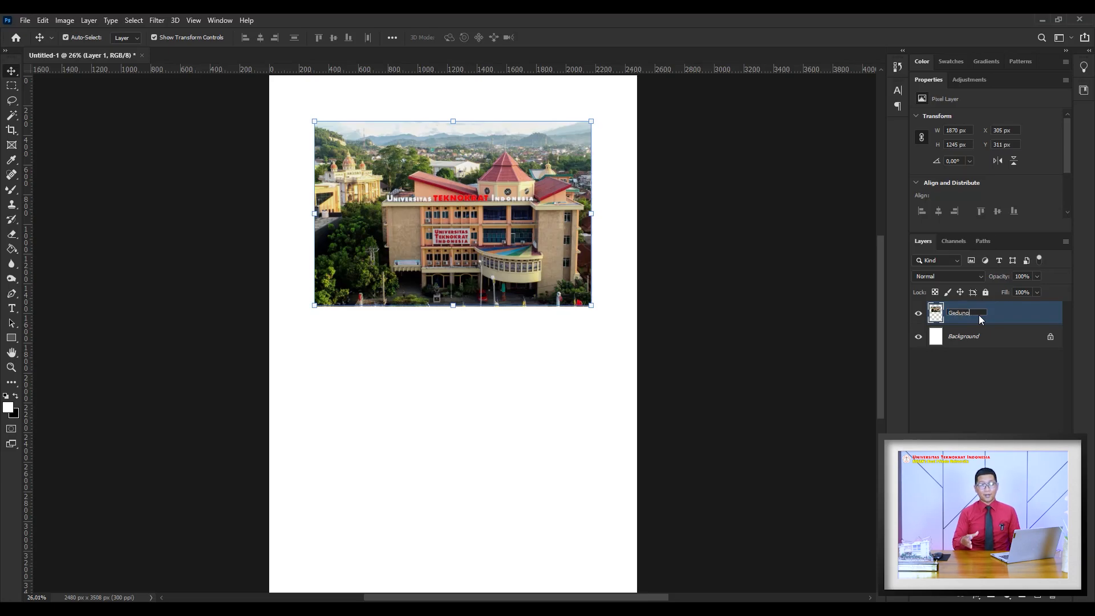
key("Return")
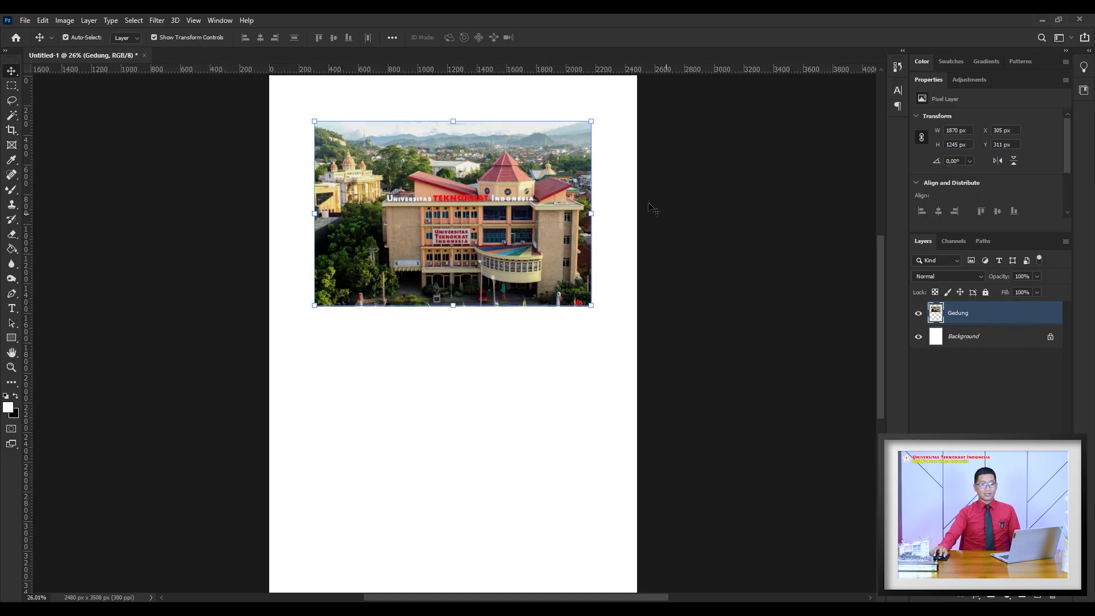
left_click_drag(559, 199, 557, 206)
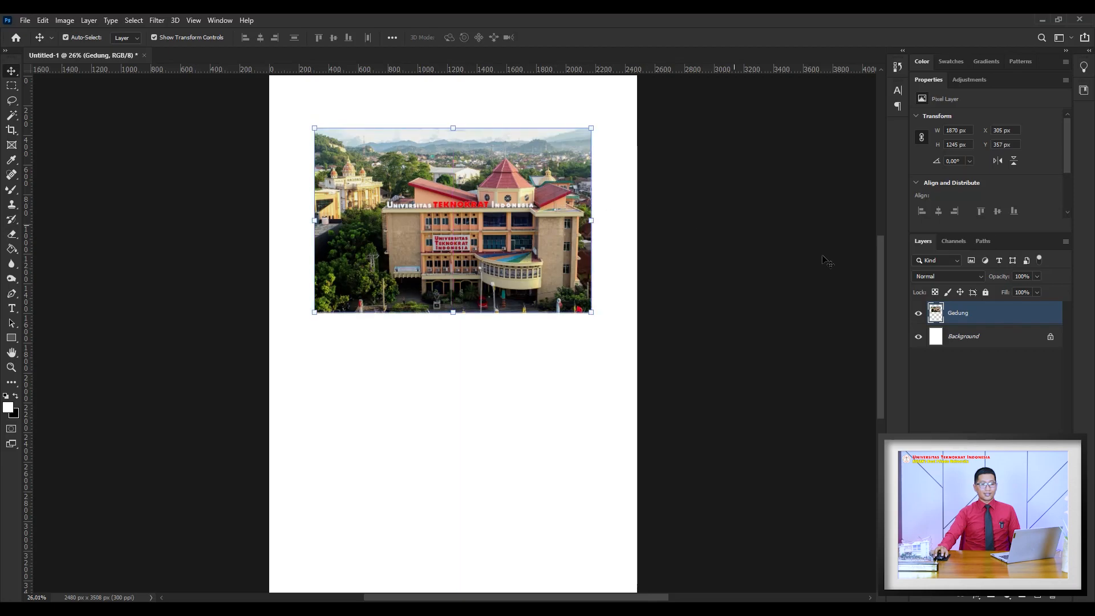
Step: Duplicate the Gedung layer as "Gedung copy" and move the copy straight down to Y 1898 px
right_click(973, 320)
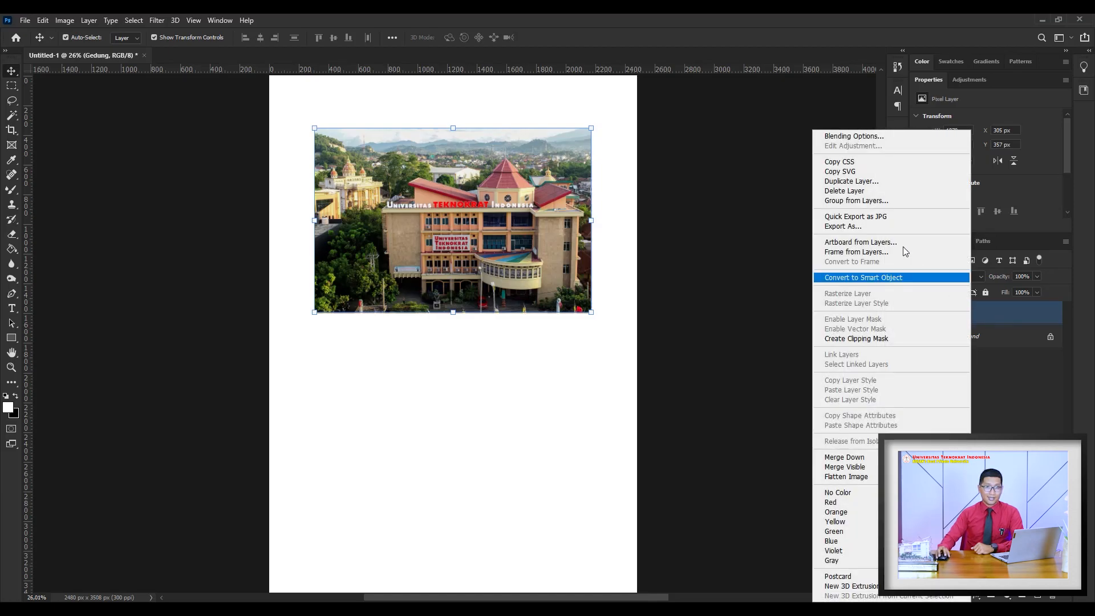
left_click(871, 181)
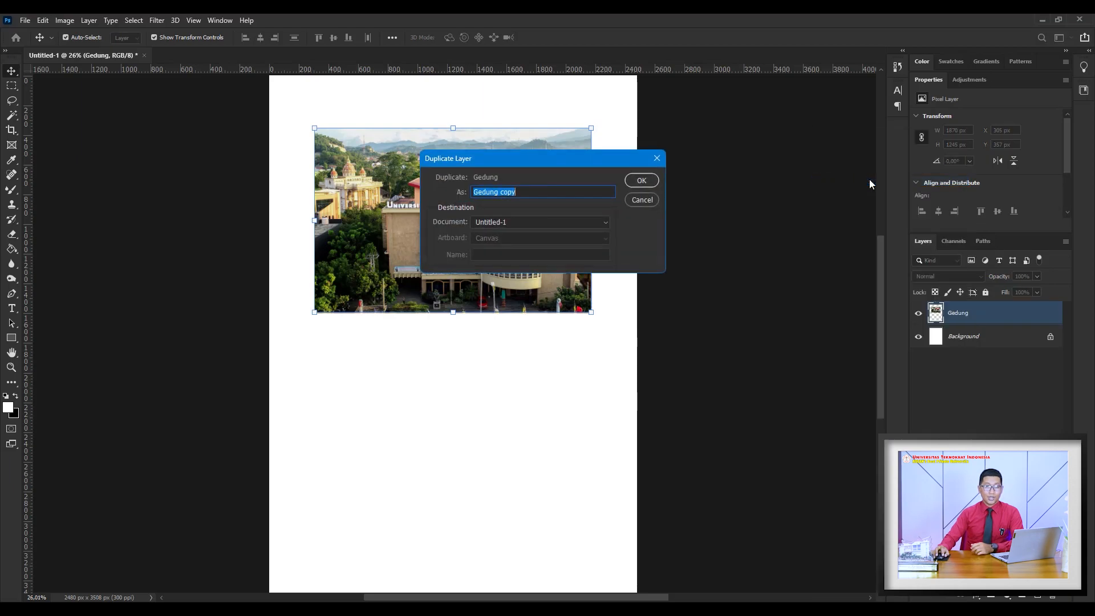
left_click(652, 182)
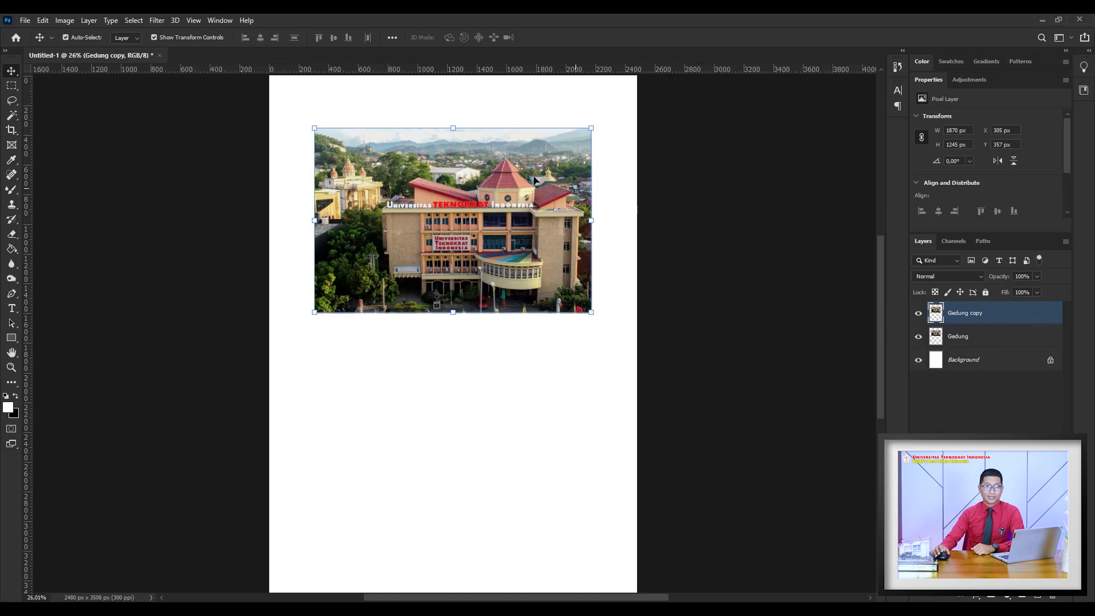
left_click_drag(522, 208, 522, 436)
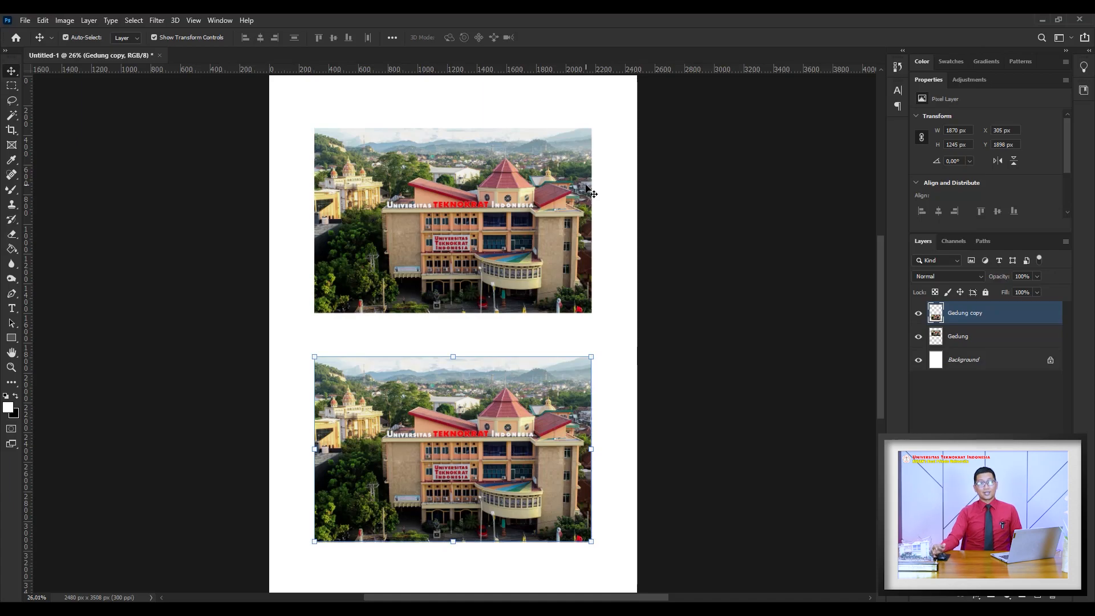
Step: Delete the Gedung copy layer and move the original photo to X 355 px, Y 307 px
right_click(1014, 324)
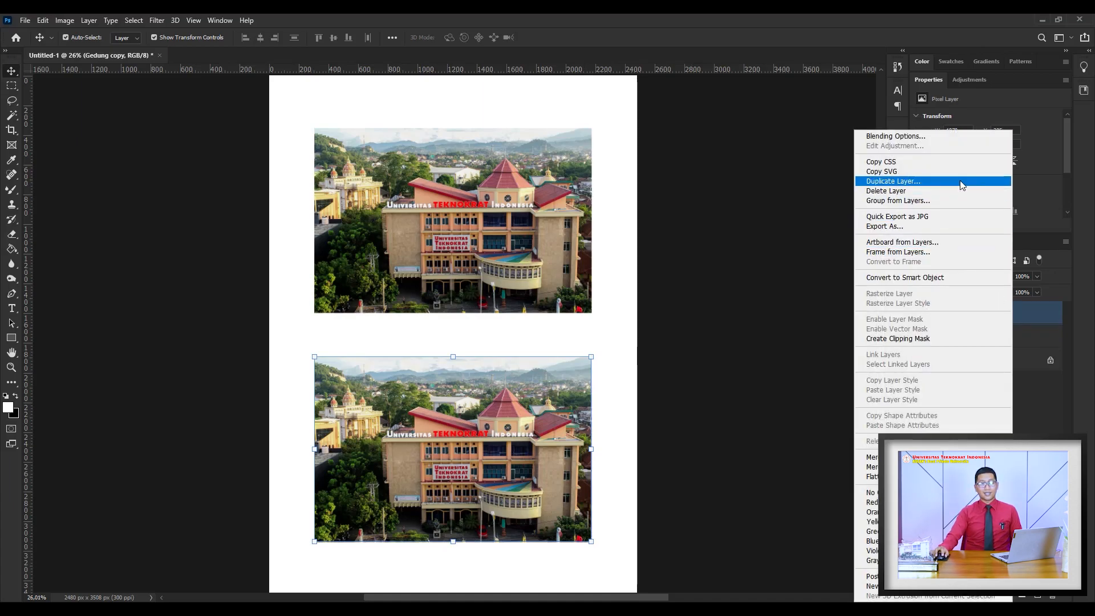
left_click(1047, 409)
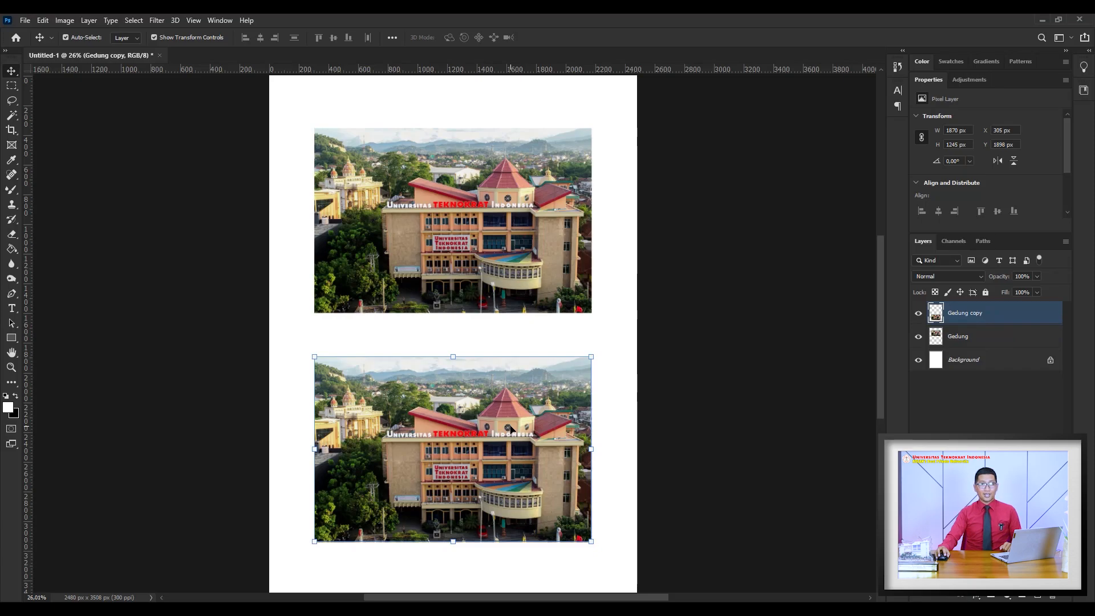
right_click(980, 314)
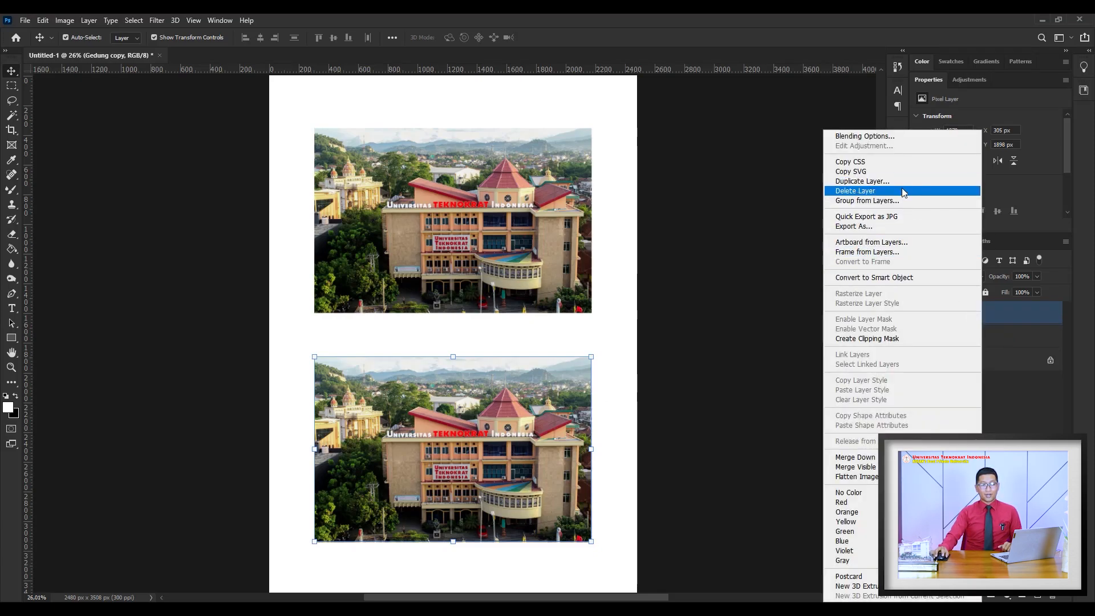
left_click(446, 421)
mouse_move(539, 413)
left_mouse_down()
mouse_move(514, 431)
mouse_move(527, 407)
left_mouse_up()
key("ctrl+e")
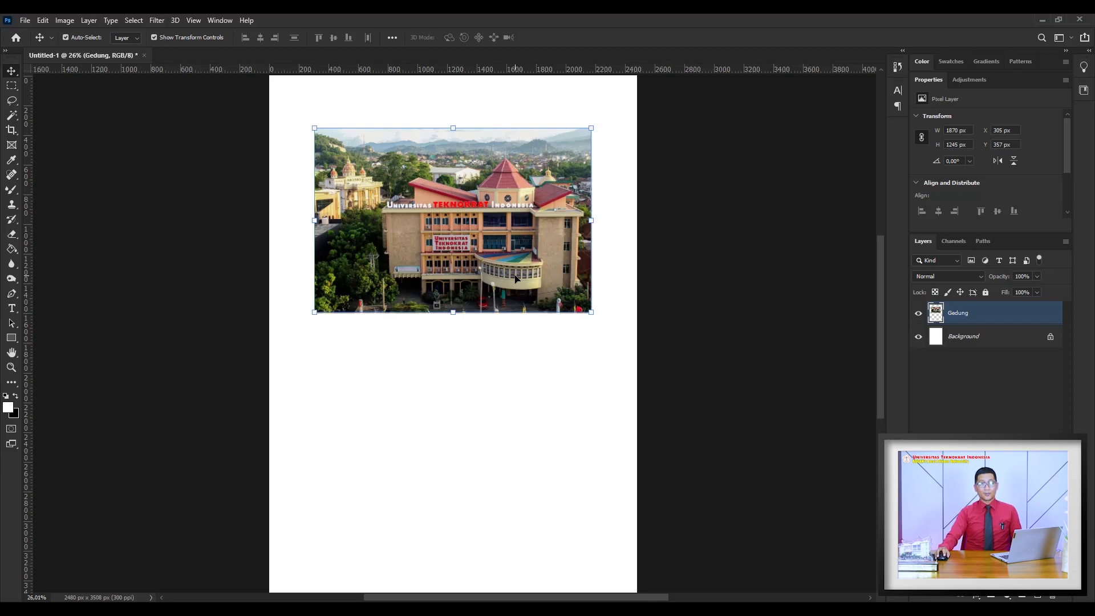
mouse_move(544, 235)
left_mouse_down()
mouse_move(553, 266)
mouse_move(551, 226)
left_mouse_up()
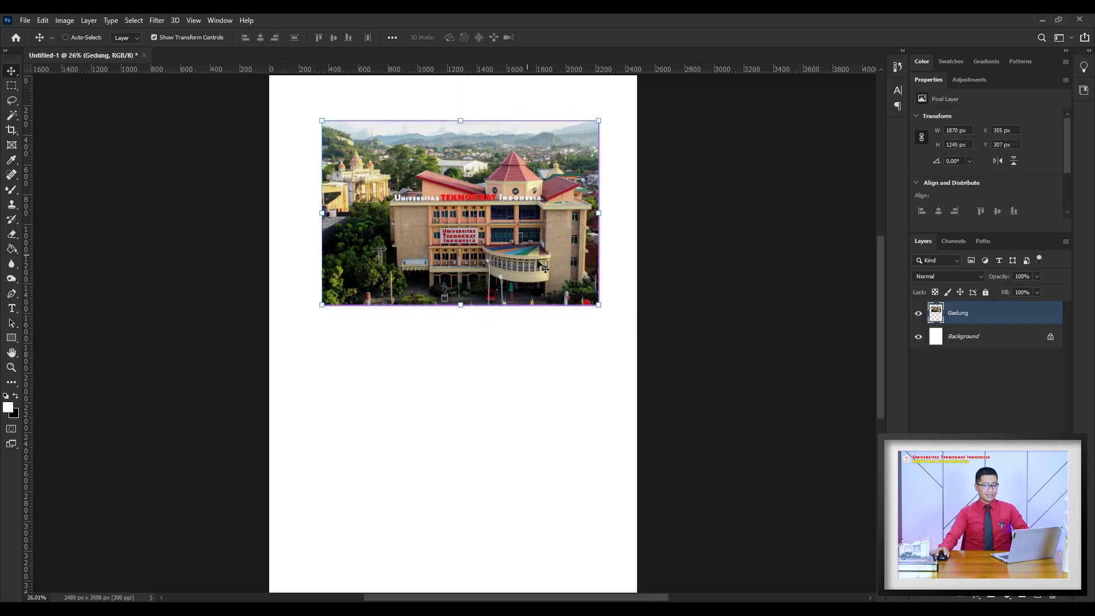
Step: Try duplicating the Gedung layer with the copy at Y 1828 px, and undo both the move and the duplication
key("ctrl+j")
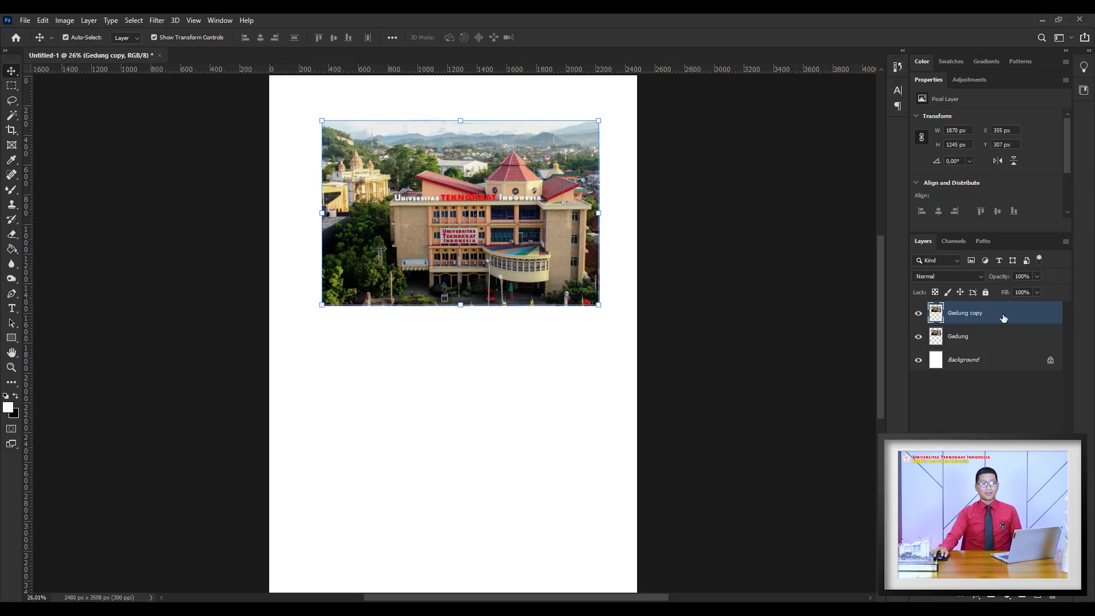
left_click_drag(553, 236, 558, 448)
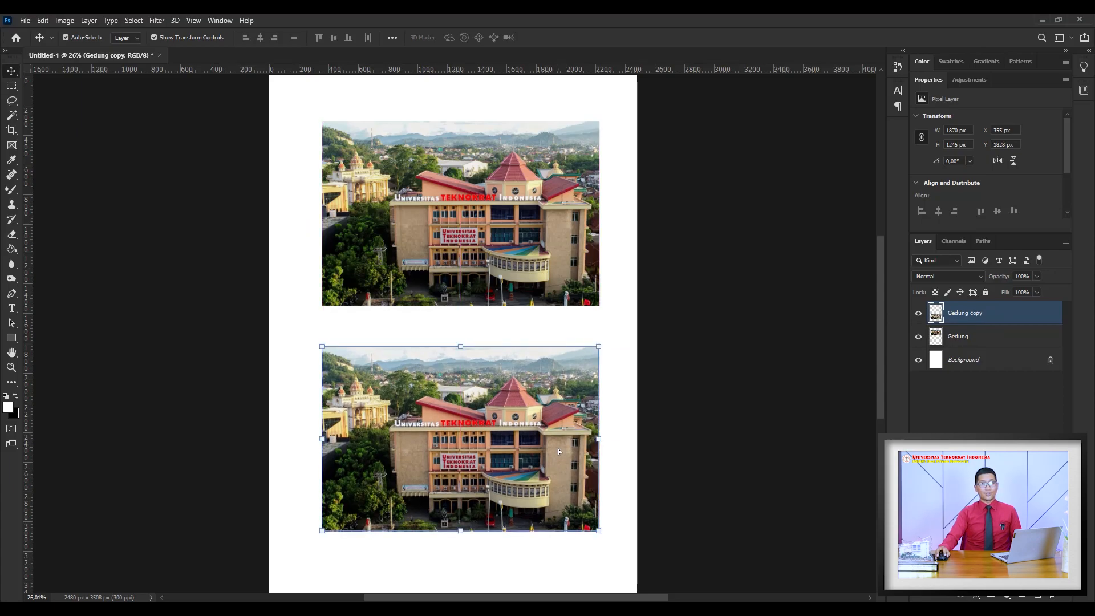
key("ctrl")
key("ctrl+z")
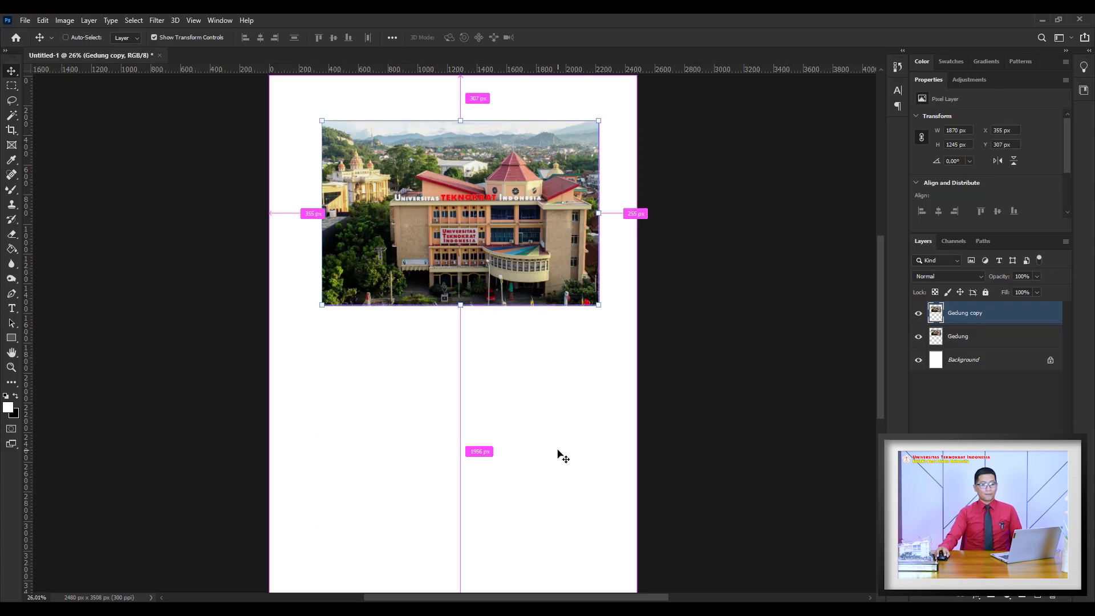
key("ctrl+z")
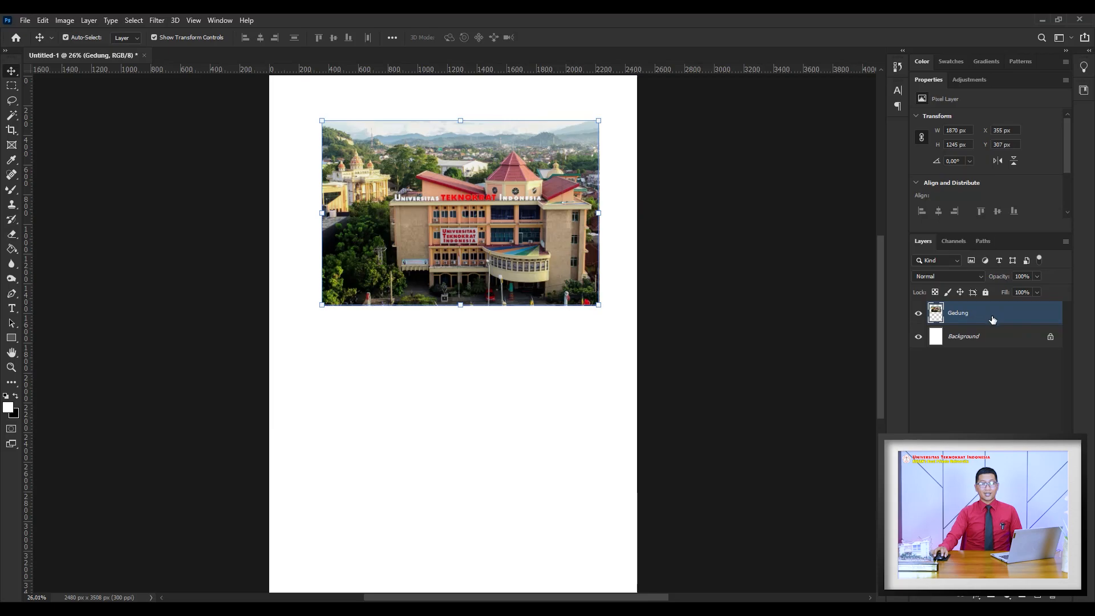
Step: Duplicate the Gedung layer again with the copy at X 355 px, Y 1852 px, and delete that copy
key("ctrl")
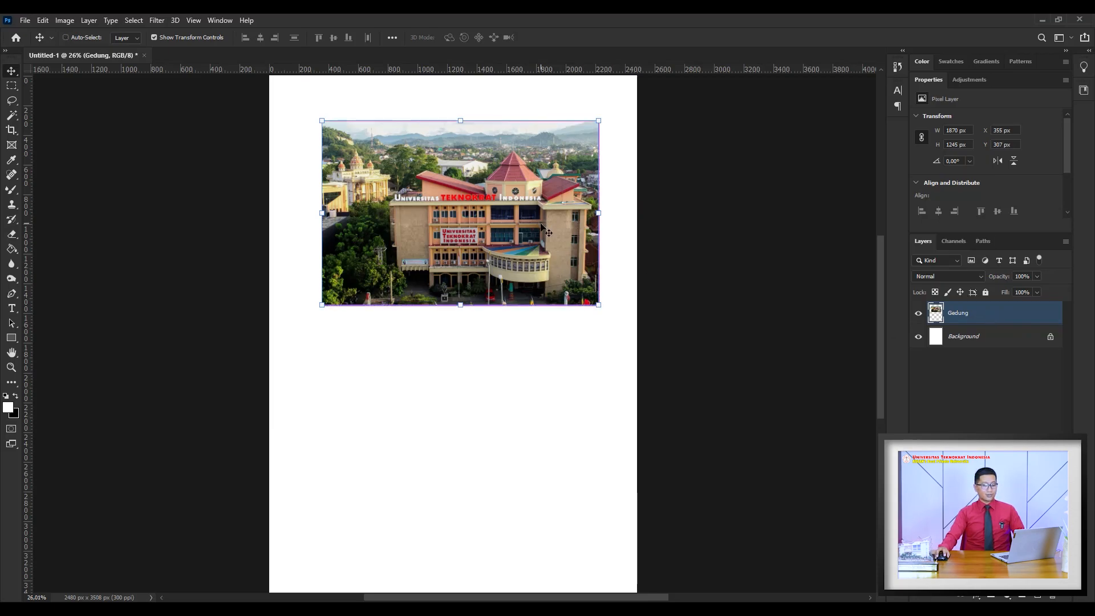
key("ctrl+j")
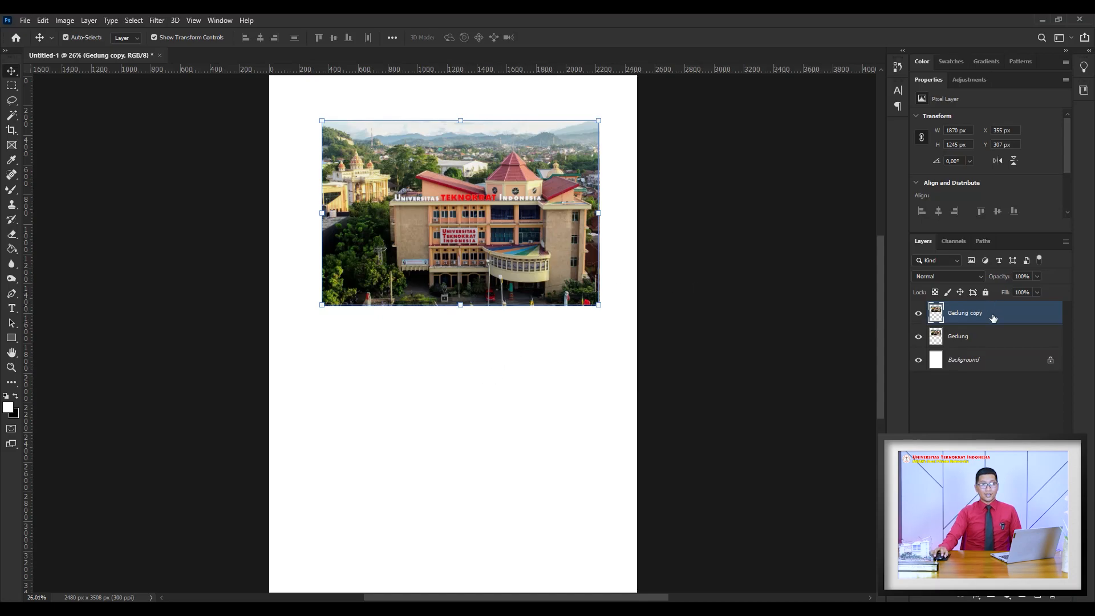
left_click_drag(562, 244, 572, 453)
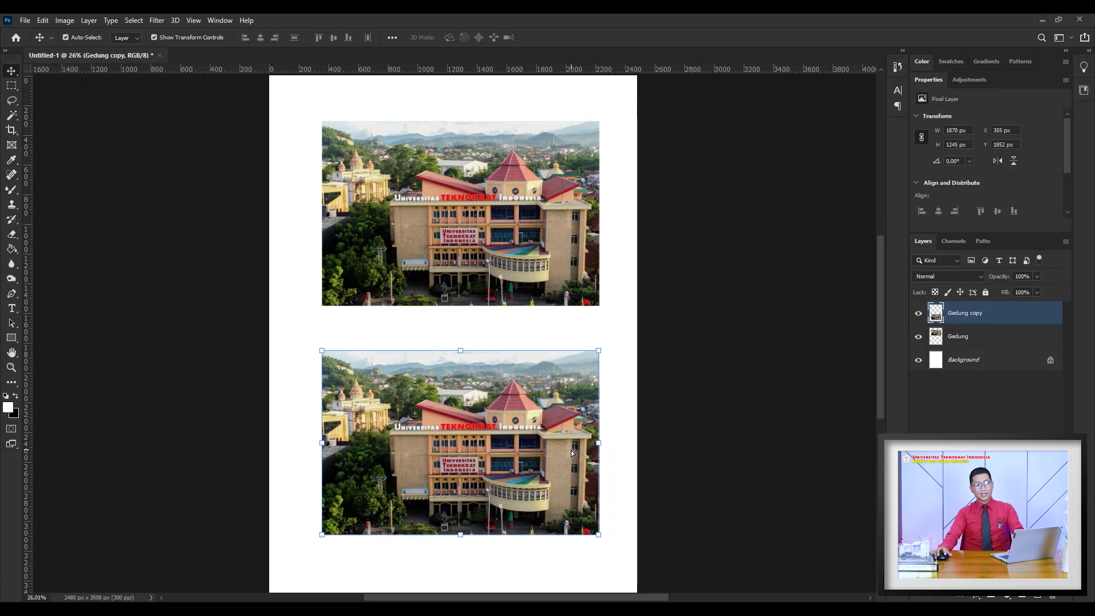
key("Delete")
Step: Copy the building photo directly on the canvas to X 221 px, Y 1919 px and delete the copy
left_click_drag(485, 247, 524, 429)
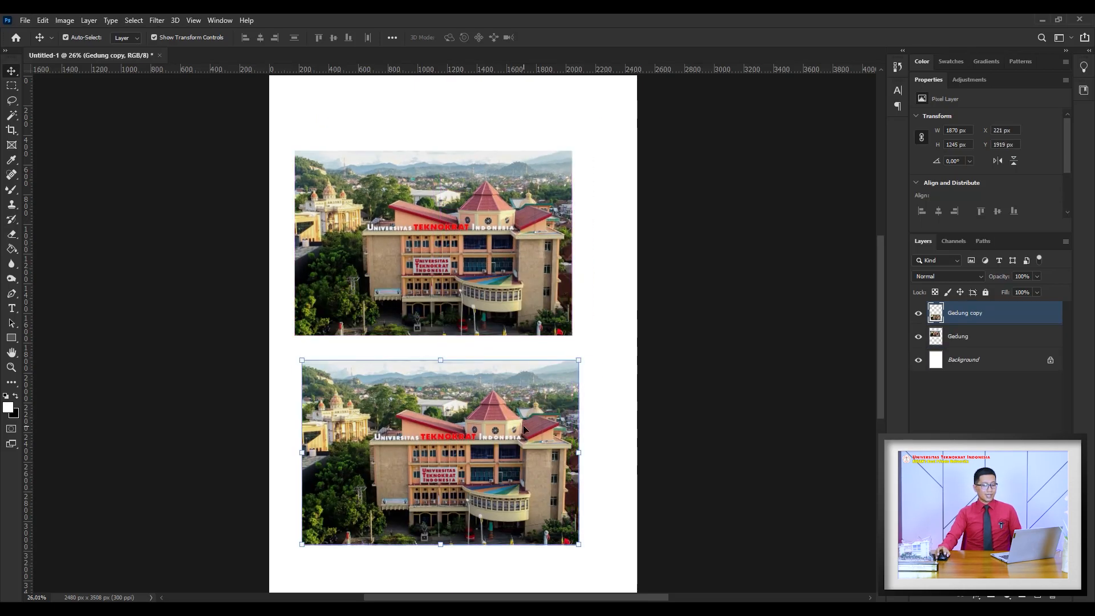
key("Delete")
Step: Move the original photo to X 244 px, Y 382 px and try a canvas copy at X 305 px, Y 1946 px
left_click_drag(512, 266, 522, 247)
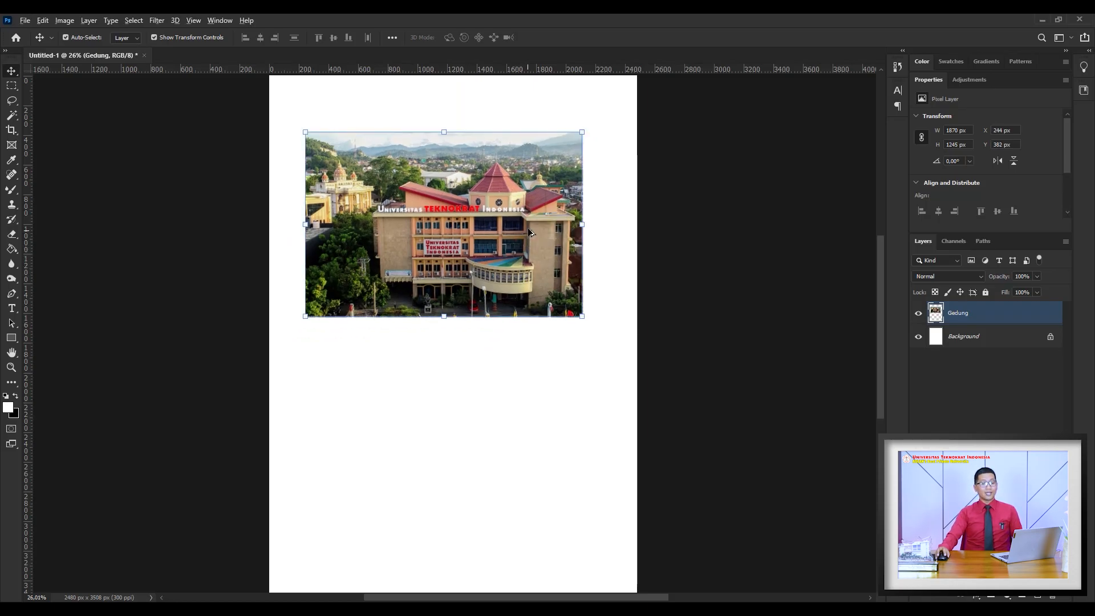
left_click_drag(531, 223, 536, 457)
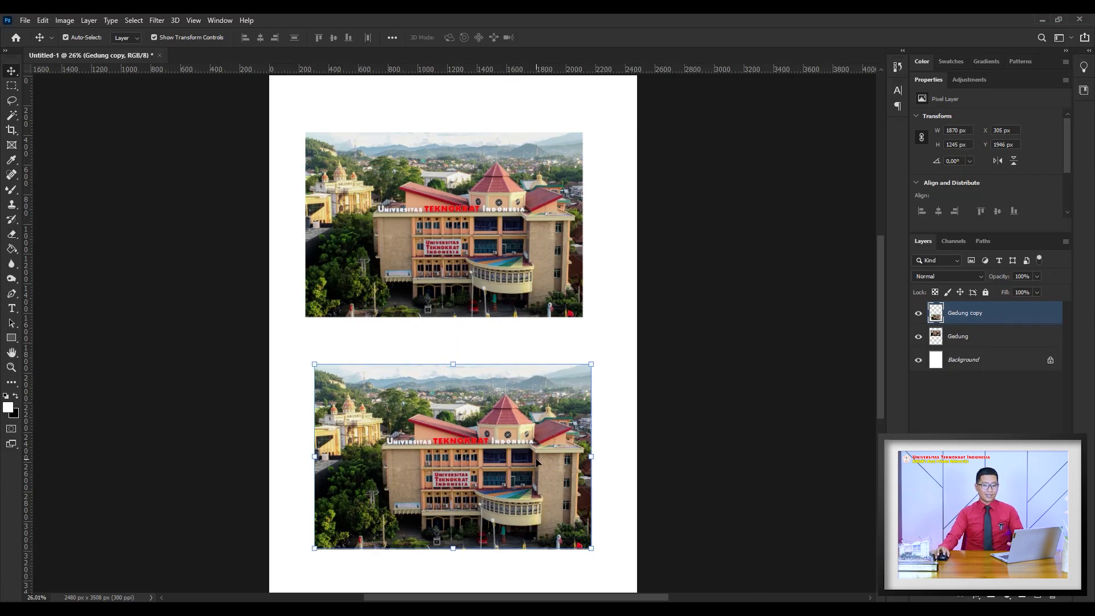
key("ctrl+z")
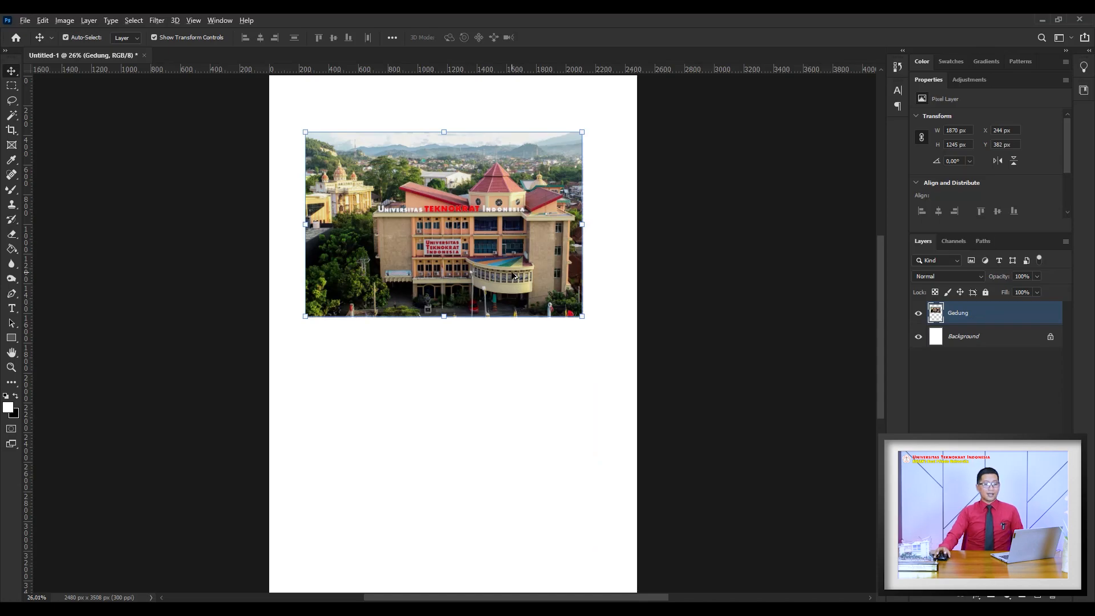
Step: Copy the photo straight below the original at X 244 px and shift the copy to Y 1884 px
left_click_drag(515, 278, 514, 510)
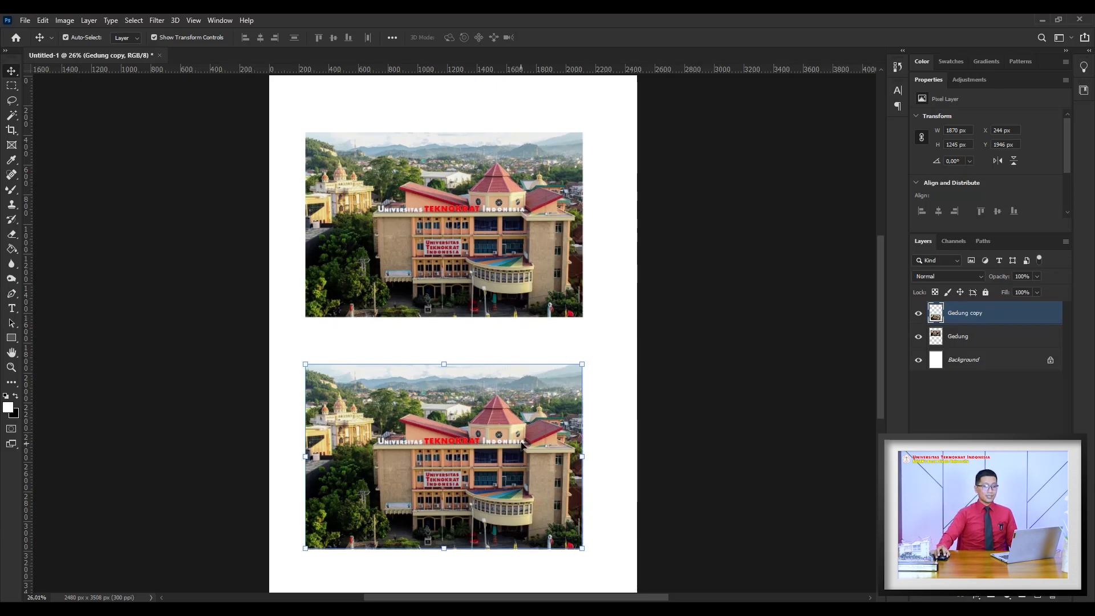
left_click_drag(523, 439, 525, 426)
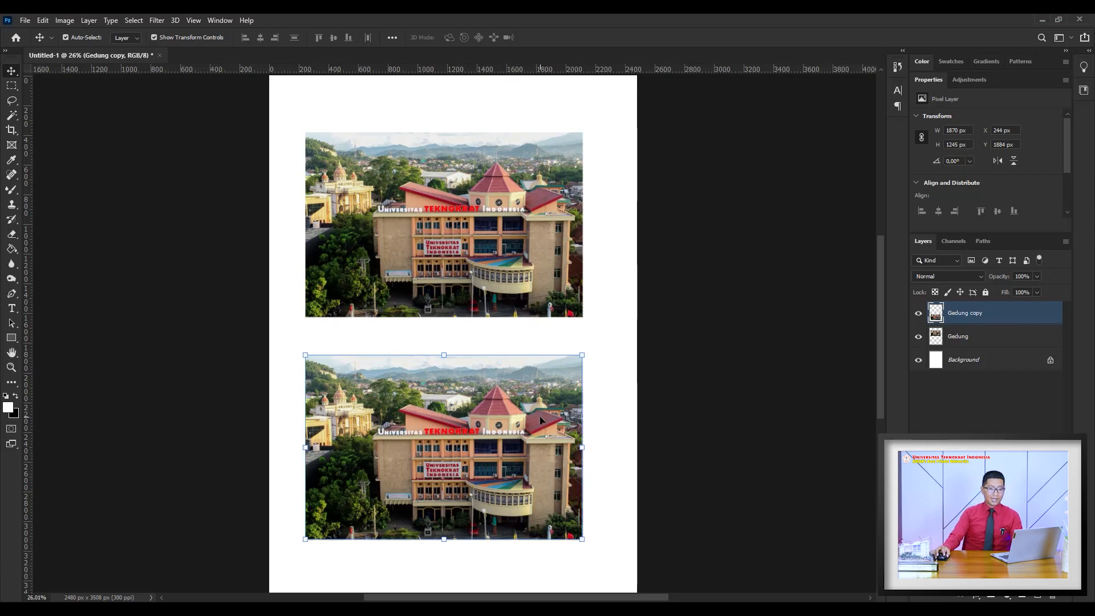
Step: Delete both building photo layers, leaving only the Background layer
key("Delete")
key("Delete")
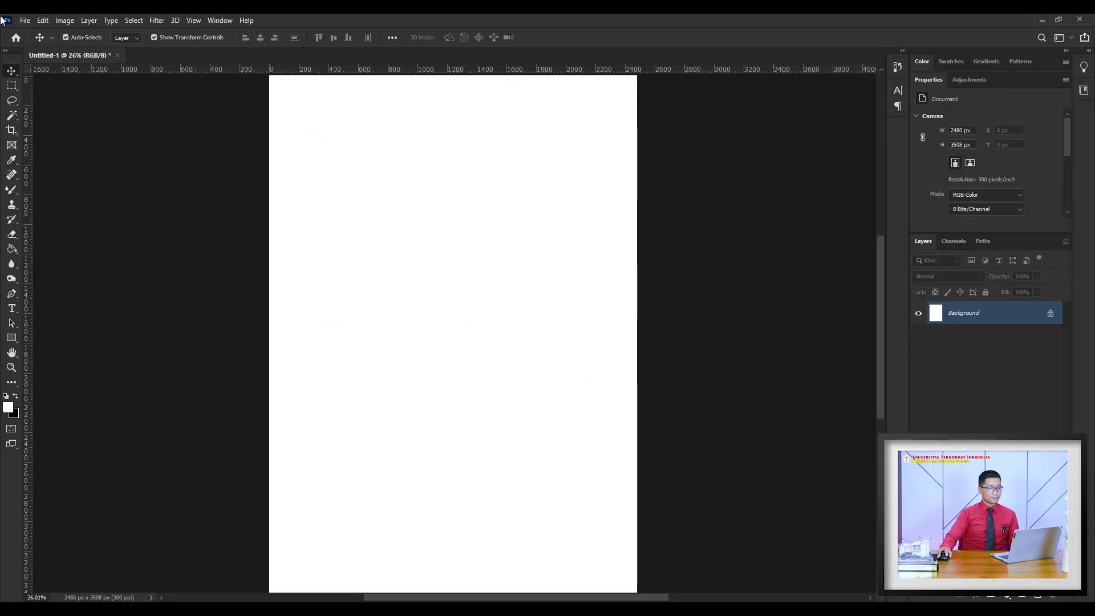
Step: Open the portrait photo WhatsApp Image 2021-04-29 at 10.59.45.jpeg
left_click(23, 20)
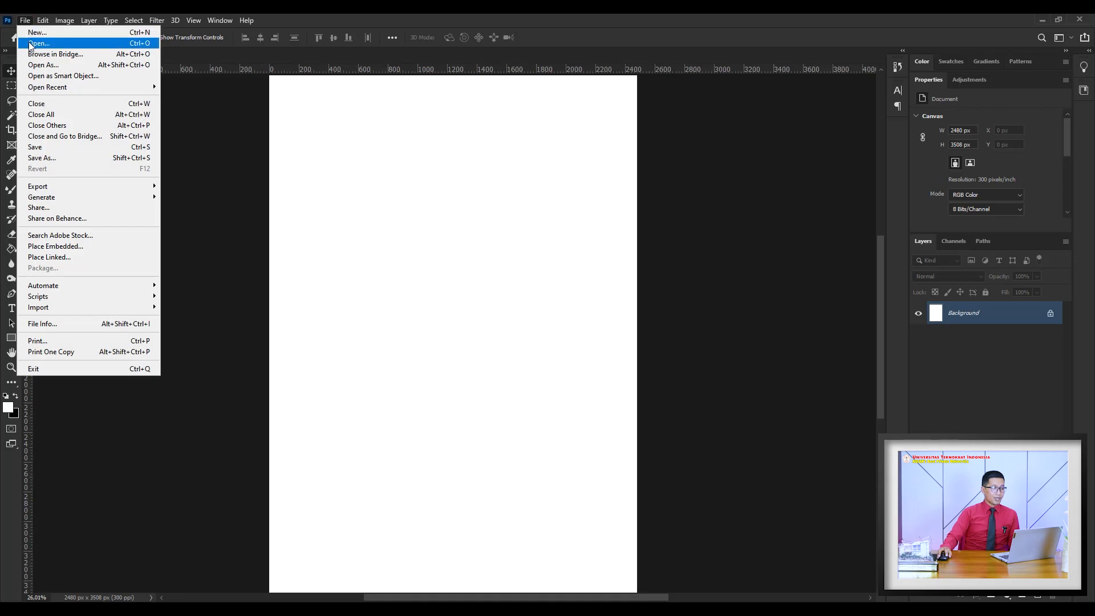
left_click(31, 44)
double_click(714, 251)
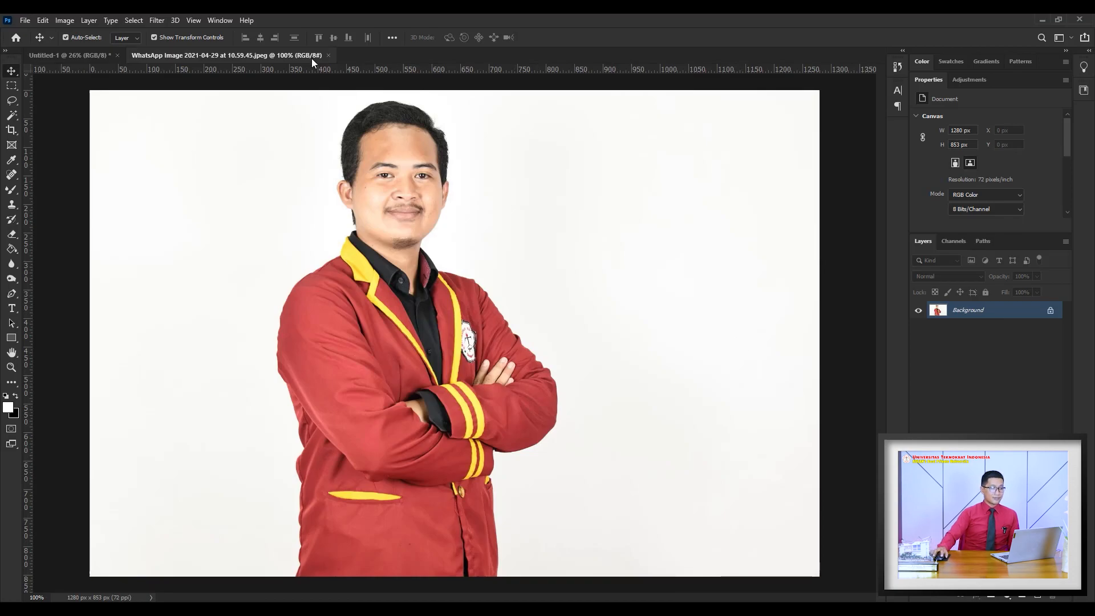
Step: Detach the portrait photo and Untitled-1 into floating windows and arrange them side by side
left_click_drag(304, 52, 423, 125)
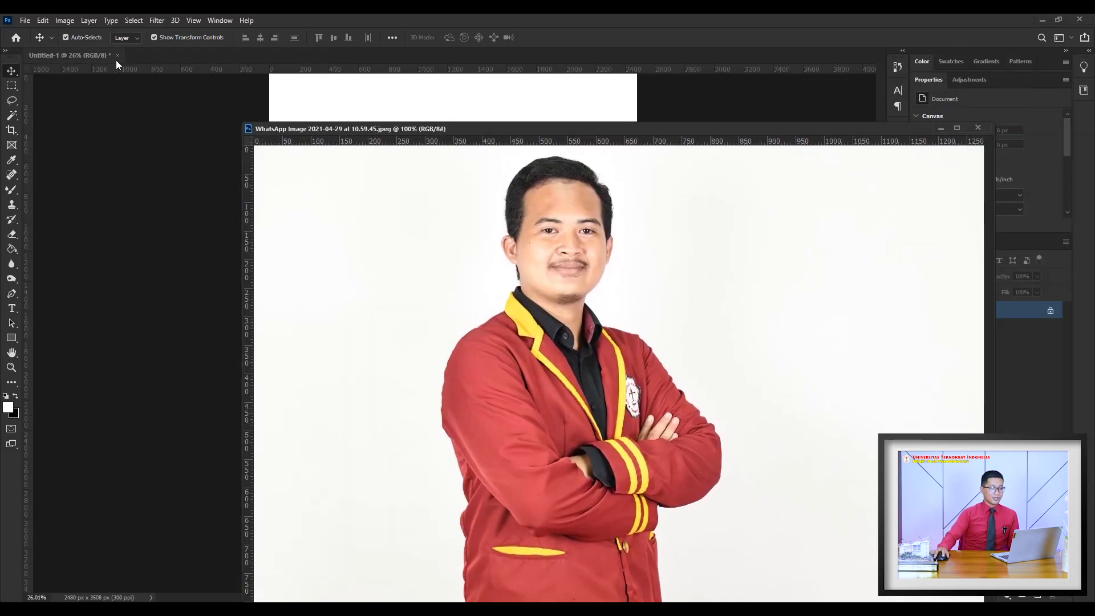
left_click_drag(89, 54, 81, 108)
left_click_drag(635, 132, 755, 124)
left_click_drag(309, 108, 351, 69)
left_click_drag(654, 121, 754, 105)
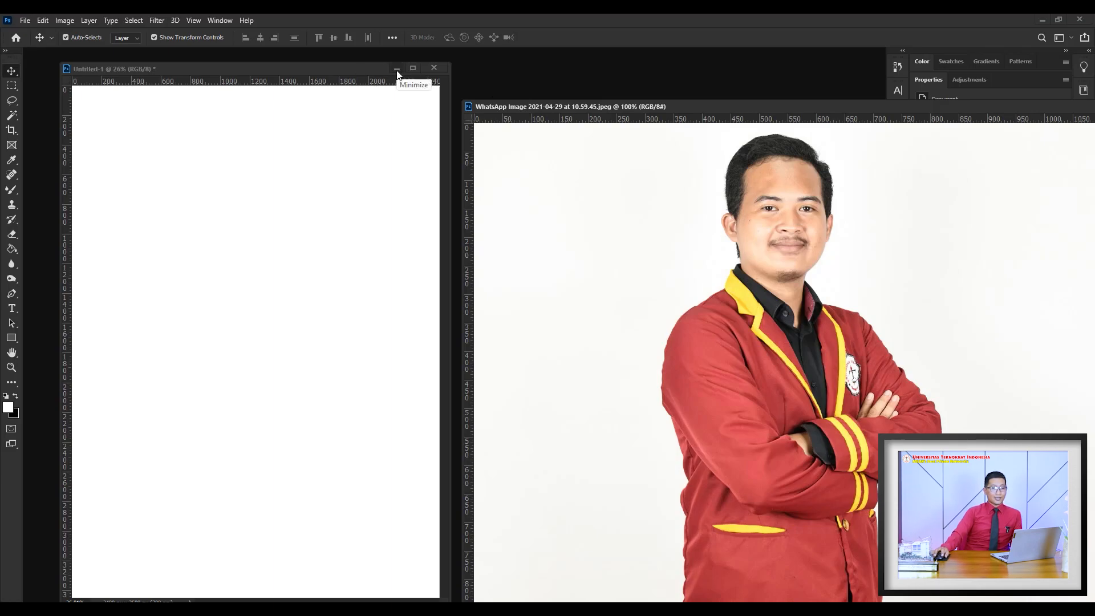
Step: Bring the Gedung A.jpg window to the front and arrange it beside the portrait window
left_click(220, 21)
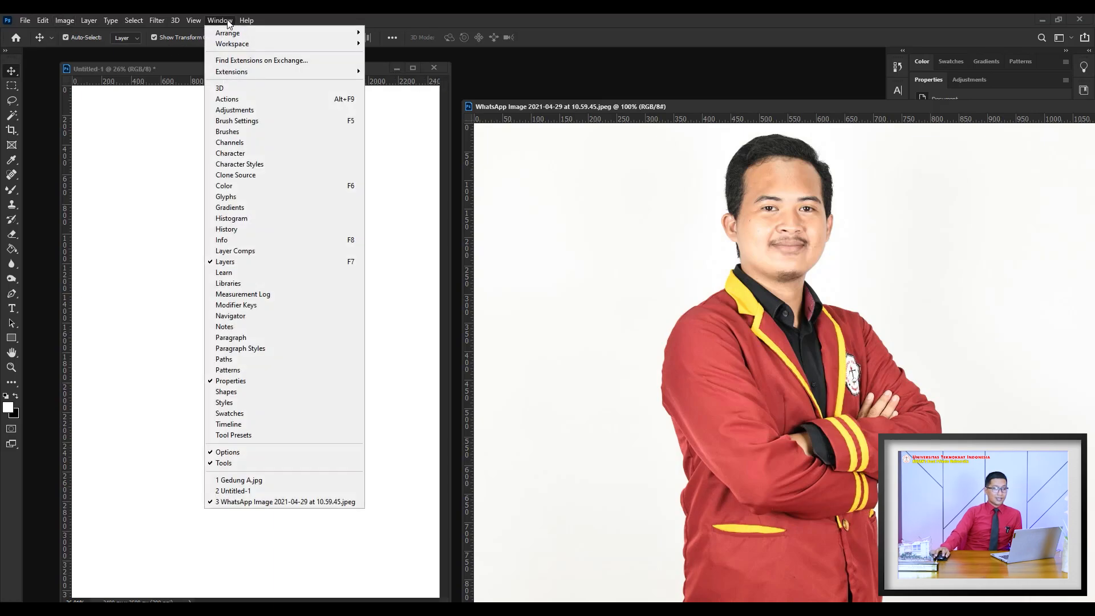
left_click(263, 481)
left_click_drag(556, 117, 399, 123)
left_click(353, 69)
left_click_drag(369, 70, 385, 65)
left_click_drag(465, 119, 455, 95)
left_click(823, 106)
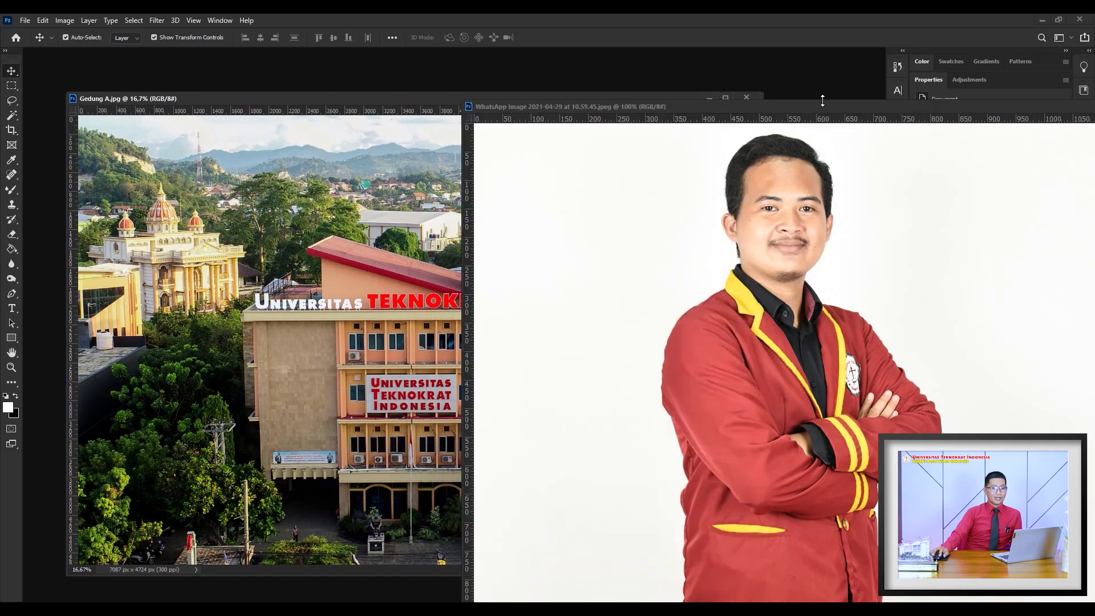
left_click_drag(824, 106, 793, 122)
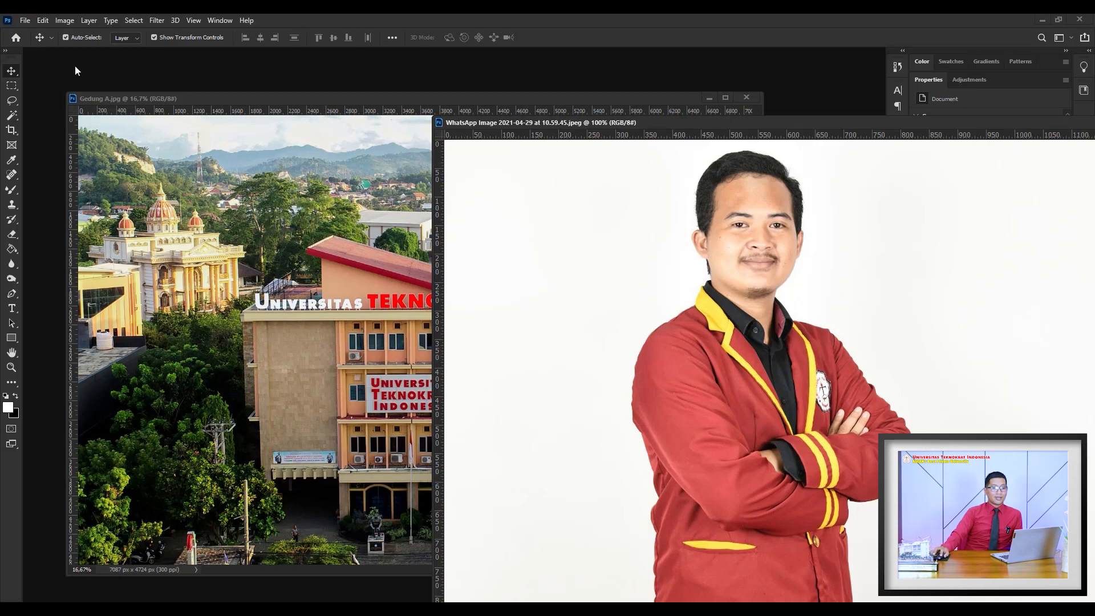
Step: Select the man from head to waist in the portrait photo with the Rectangular Marquee Tool
left_click(11, 87)
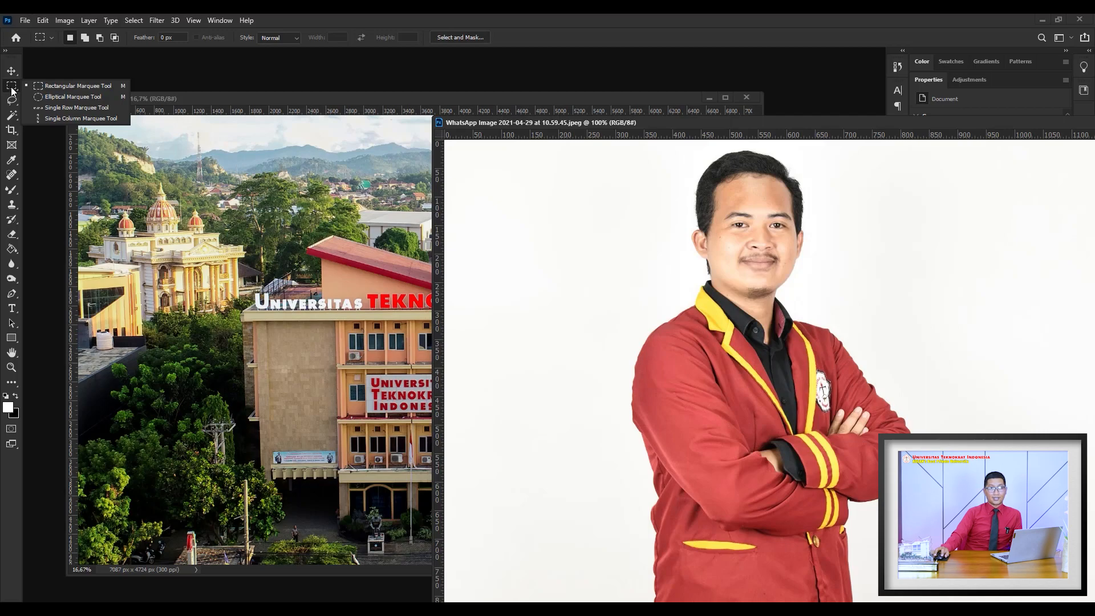
left_click(12, 89)
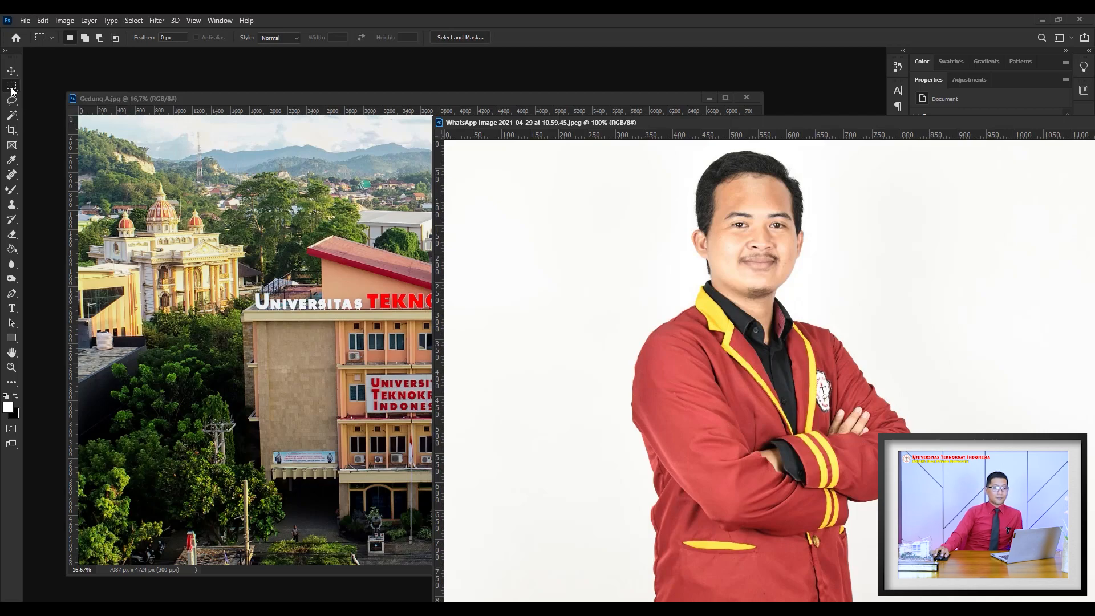
right_click(12, 89)
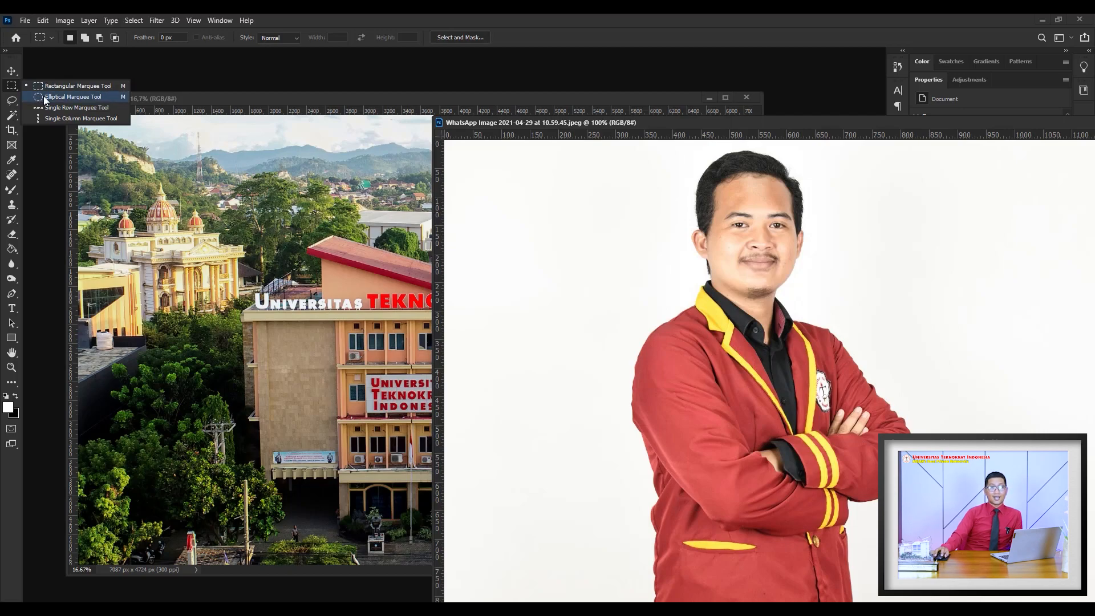
left_click(13, 87)
right_click(12, 87)
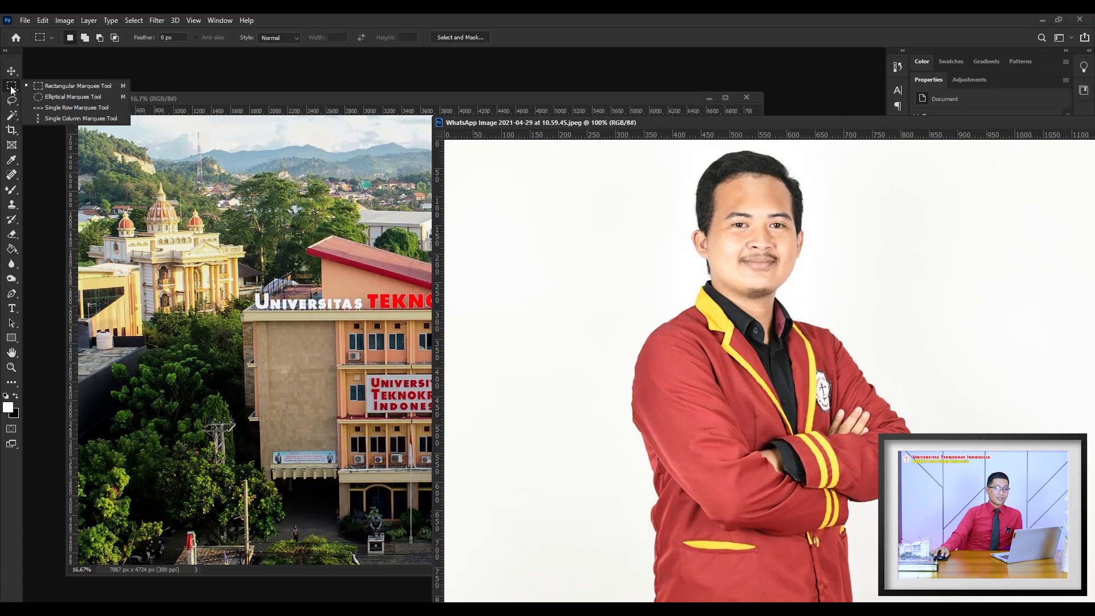
left_click(52, 88)
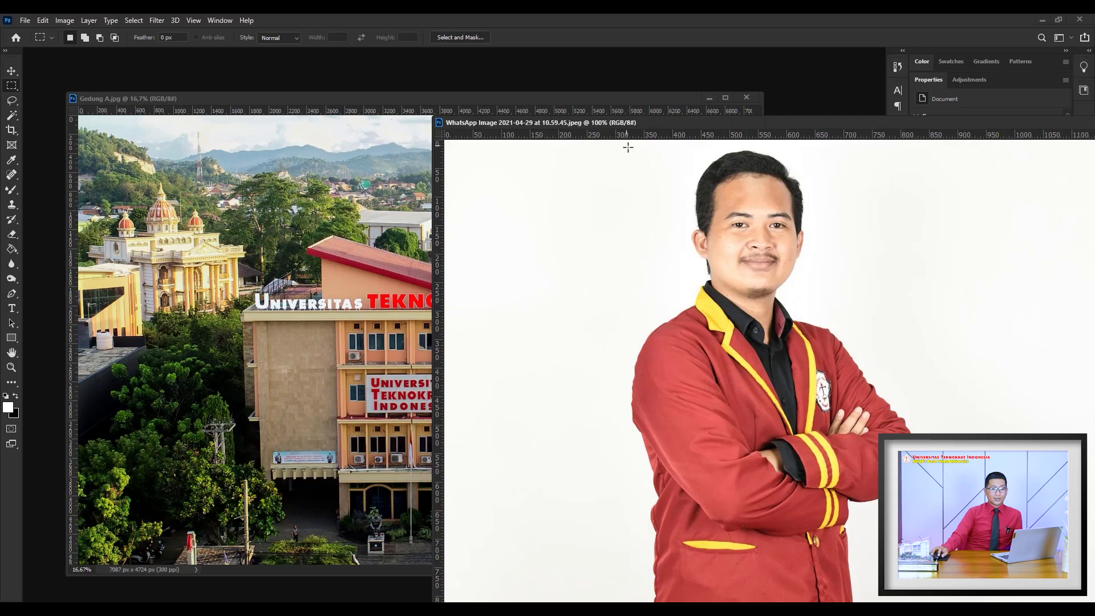
left_click_drag(615, 145, 949, 541)
Step: Copy the rectangular portrait selection into Gedung A.jpg with the Move tool and place it near the domed building
left_click(11, 72)
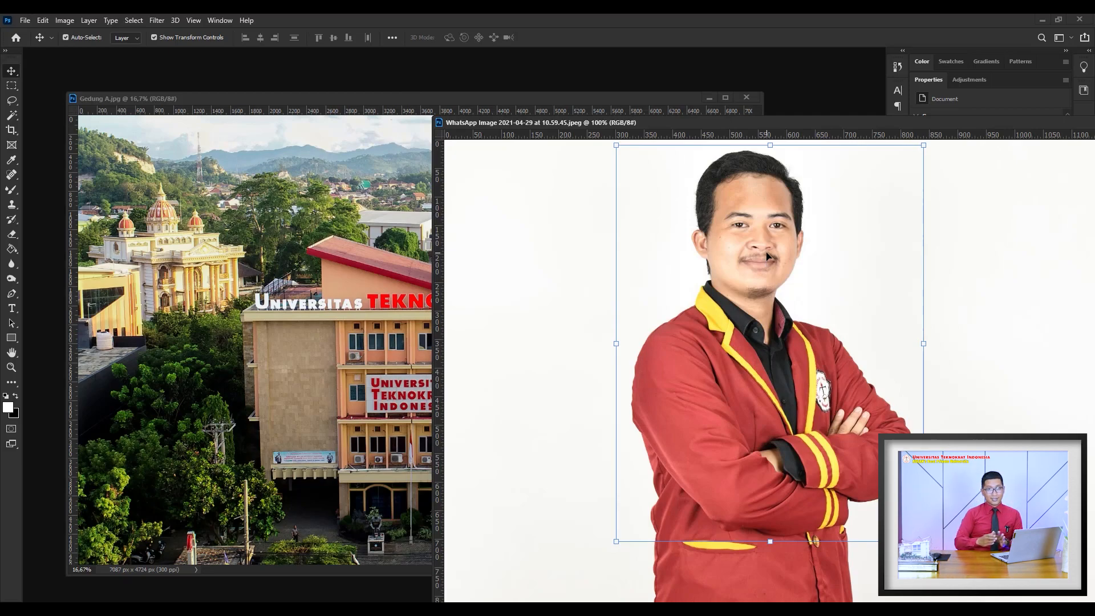
left_click_drag(764, 403, 388, 349)
left_click_drag(302, 340, 236, 239)
Step: Enlarge the rectangular portrait copy and position it over the trees beside the main building
left_click_drag(249, 283, 432, 518)
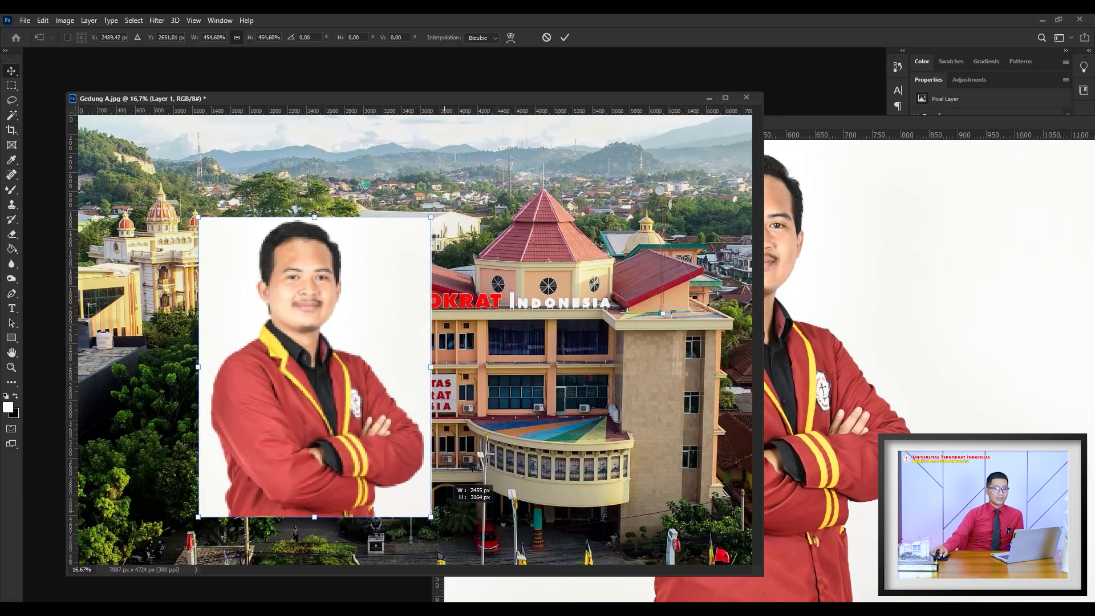
left_click_drag(377, 406, 306, 374)
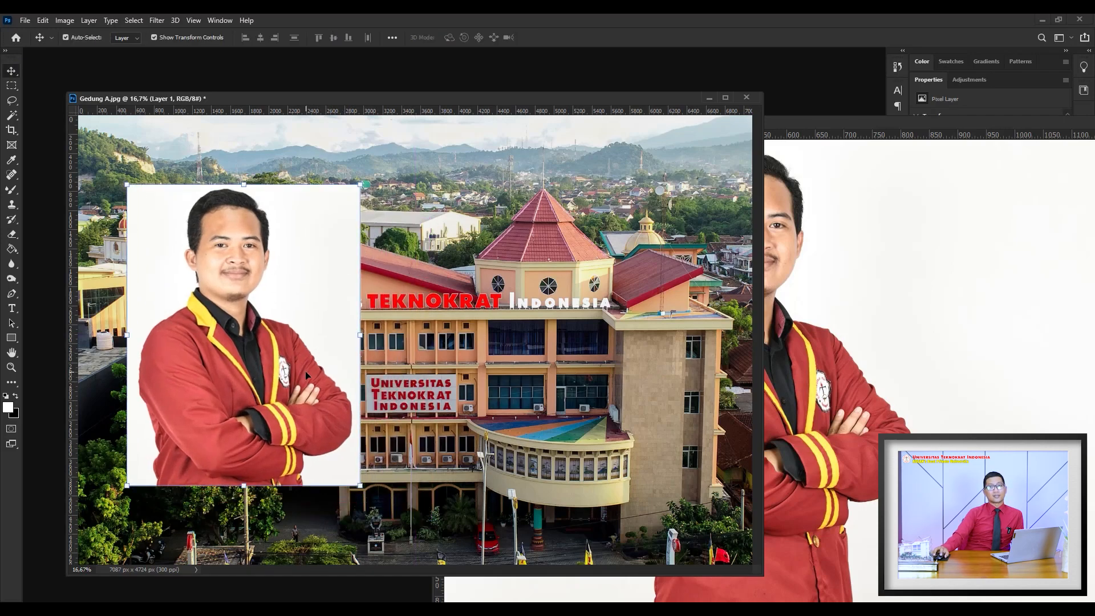
left_click_drag(306, 367, 301, 354)
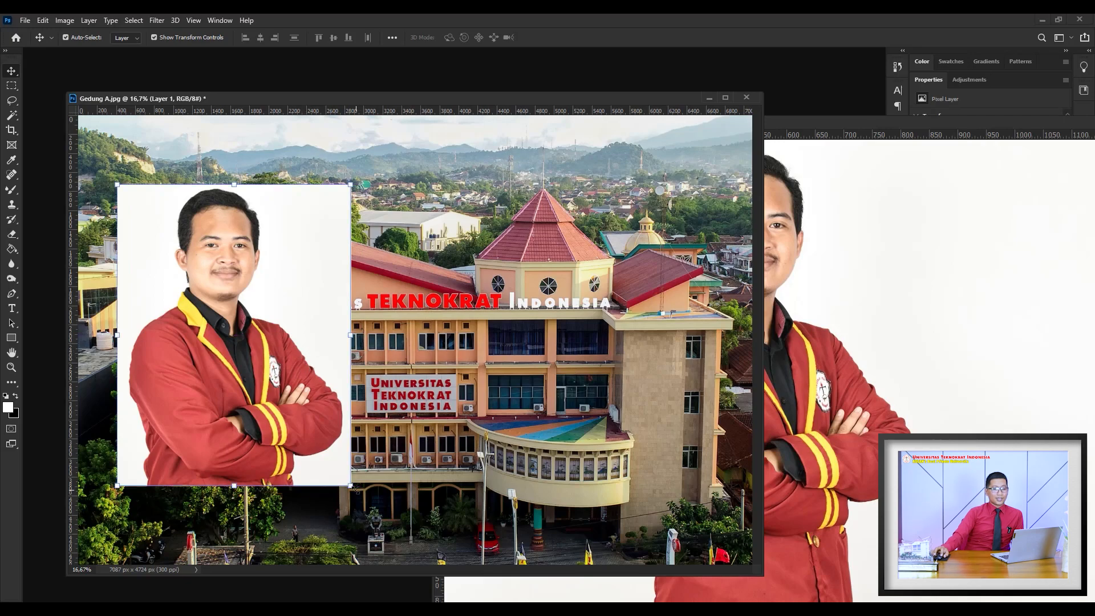
left_click_drag(355, 489, 368, 504)
left_click_drag(304, 434, 300, 427)
key("Return")
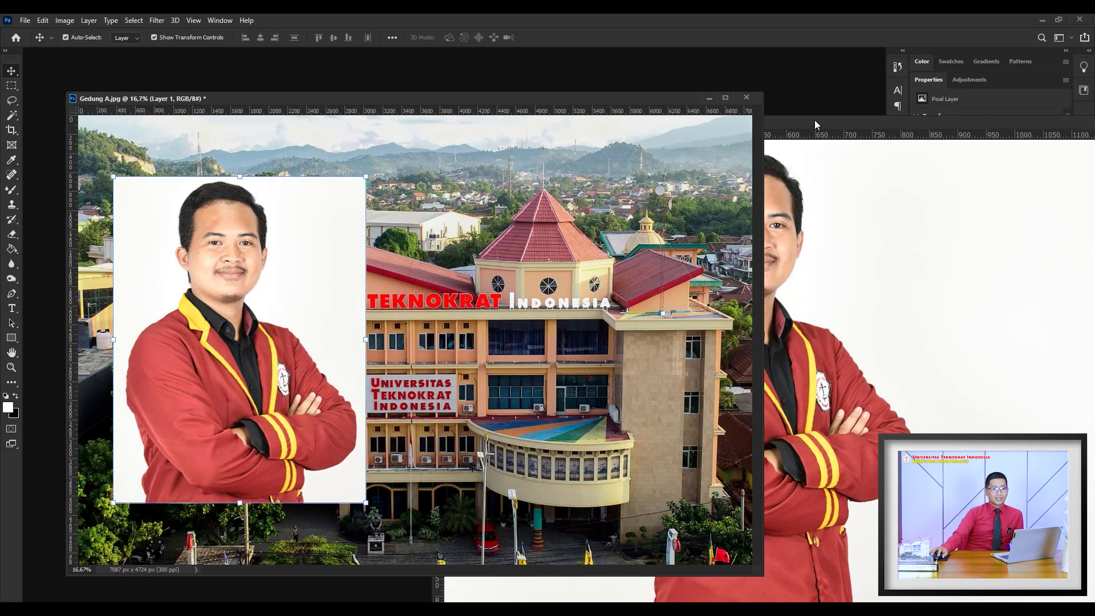
left_click(815, 119)
left_click_drag(813, 122, 810, 118)
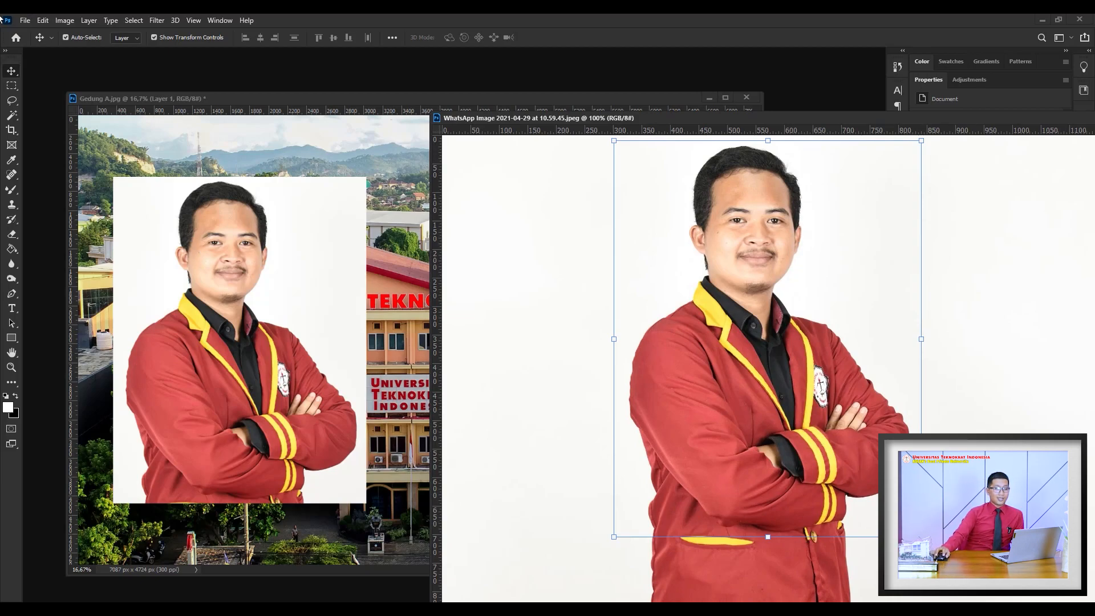
left_click(11, 86)
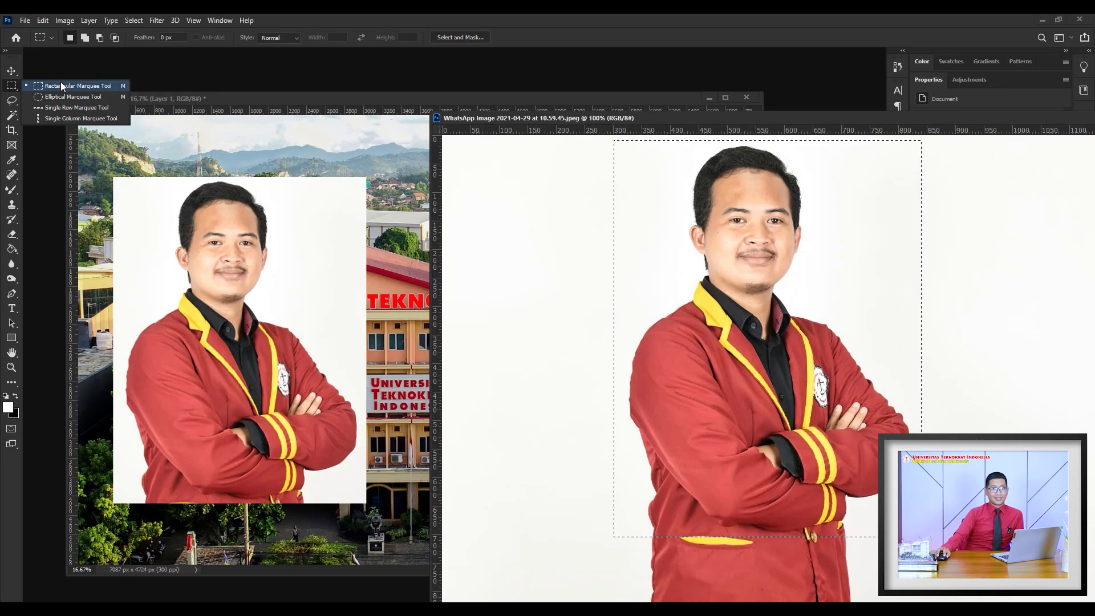
left_click(669, 117)
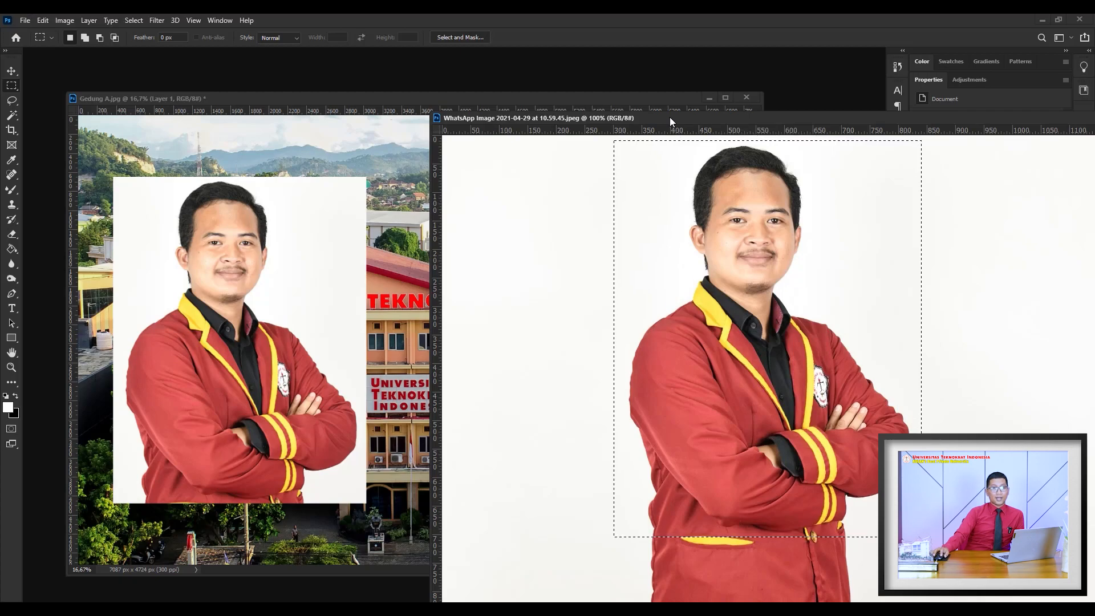
left_click(302, 214)
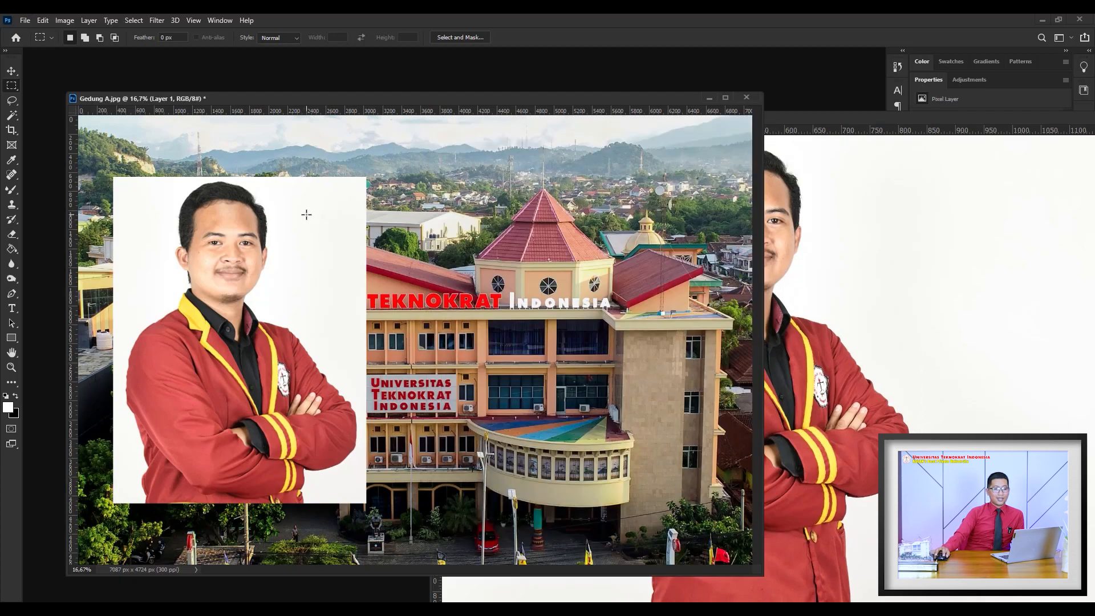
left_click(11, 72)
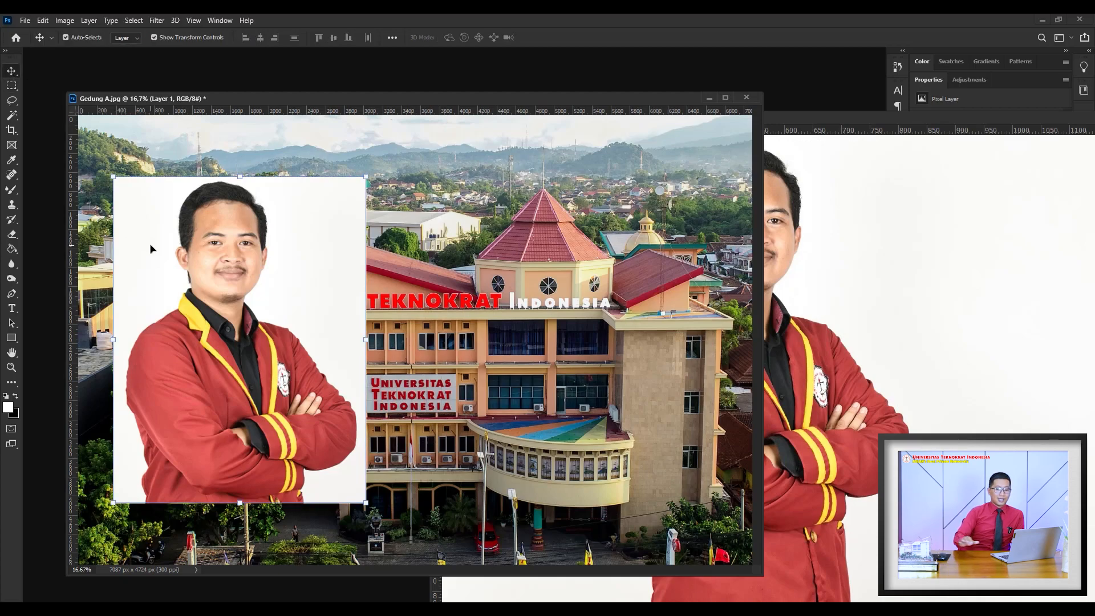
left_click(14, 88)
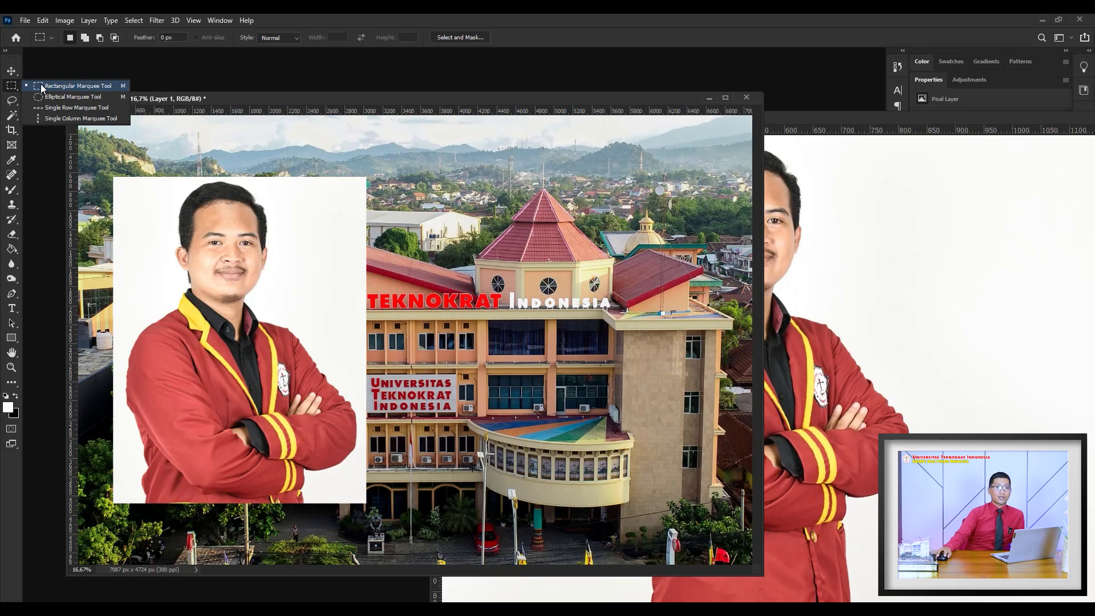
left_click(844, 117)
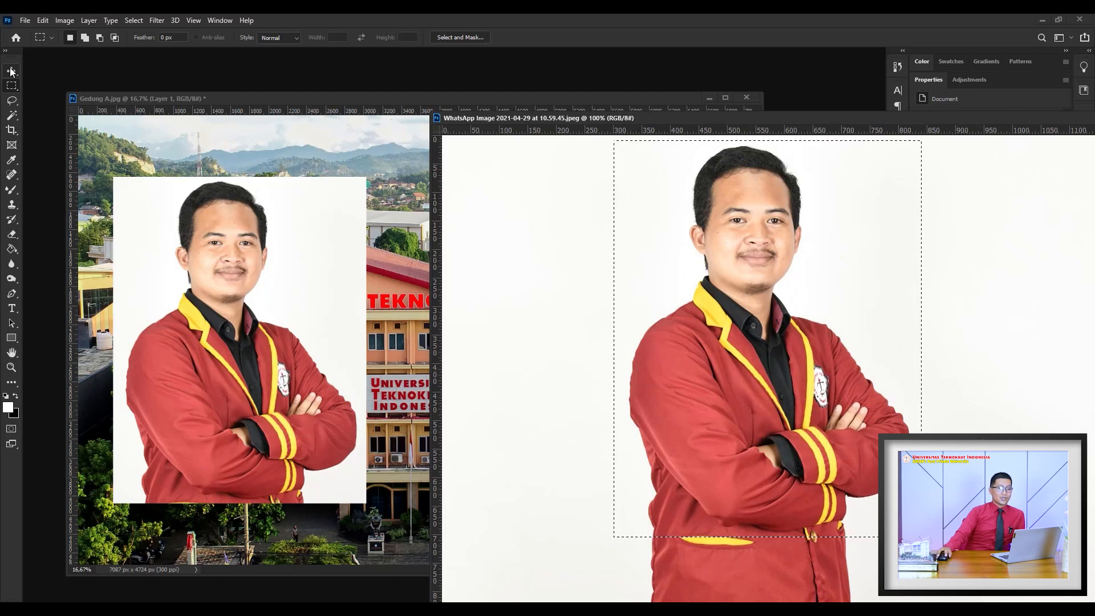
left_click(142, 99)
right_click(12, 85)
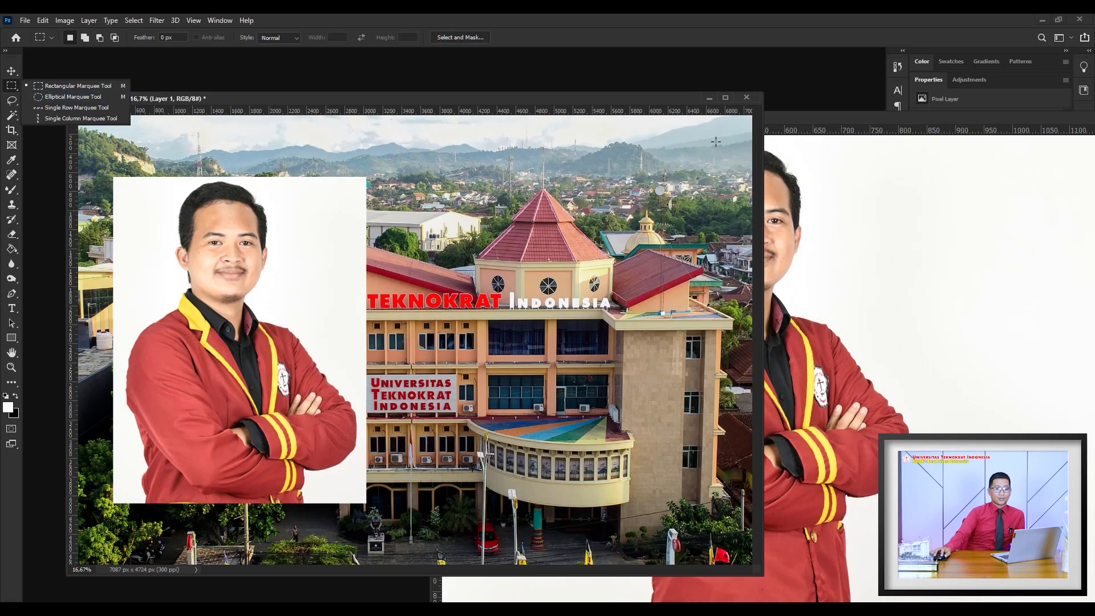
Step: Delete the rectangular portrait layer from Gedung A.jpg
left_click(11, 71)
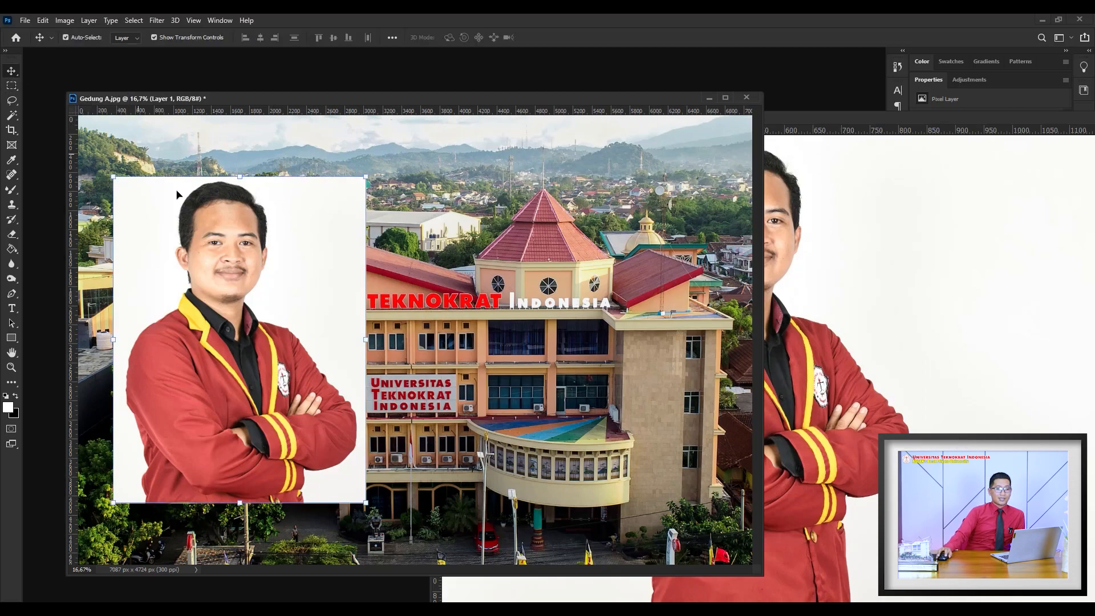
mouse_move(248, 233)
left_mouse_down()
mouse_move(272, 234)
mouse_move(265, 227)
left_mouse_up()
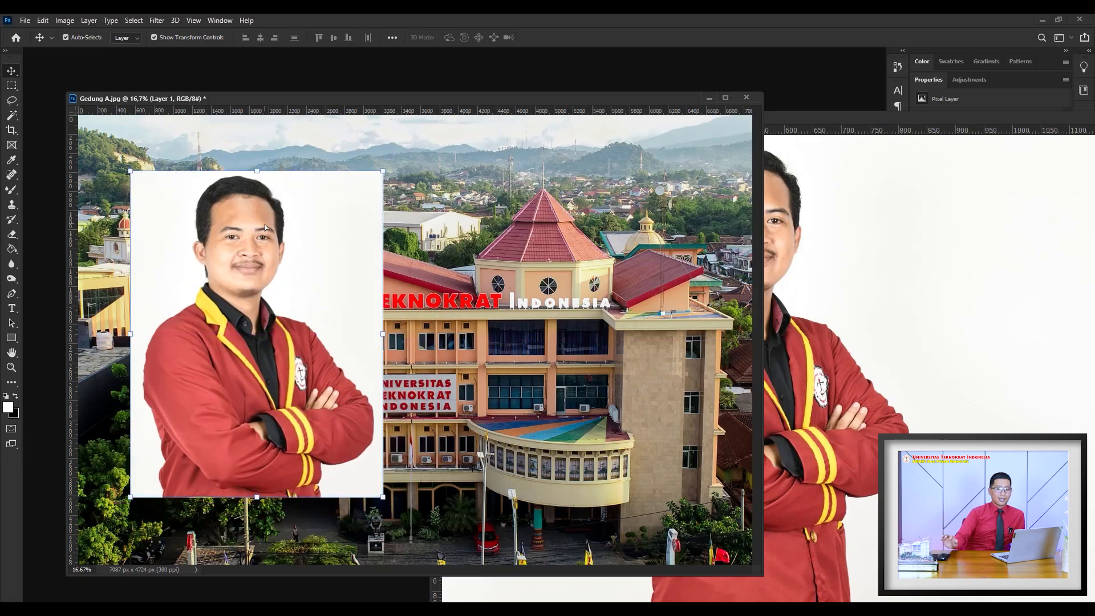
key("Delete")
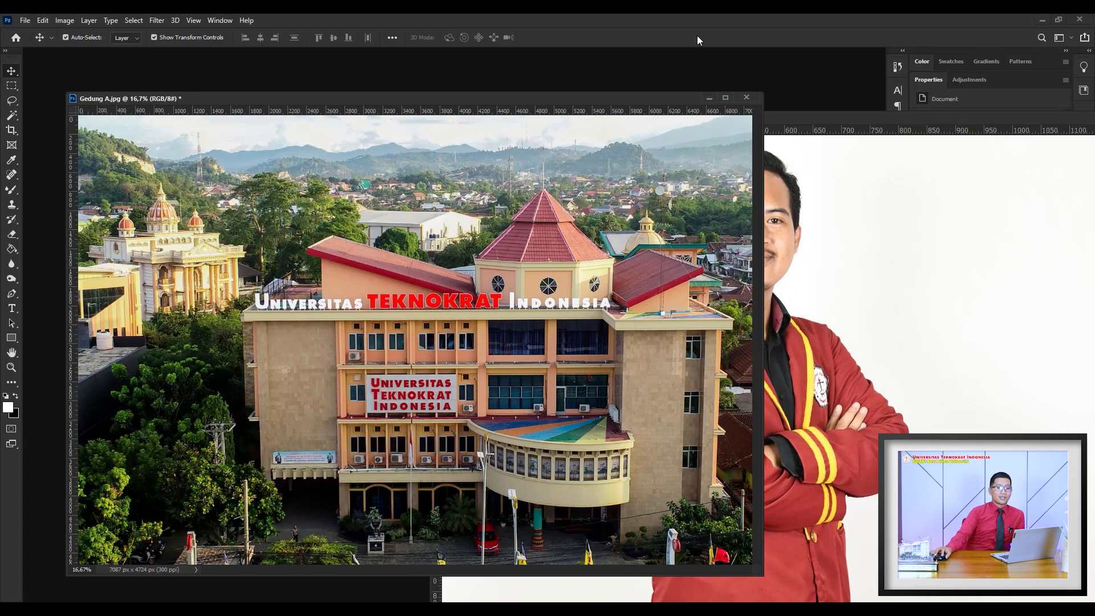
Step: Bring the portrait window forward, move it closer to the building photo and clear its rectangular selection
left_click(817, 118)
left_click_drag(813, 114, 725, 101)
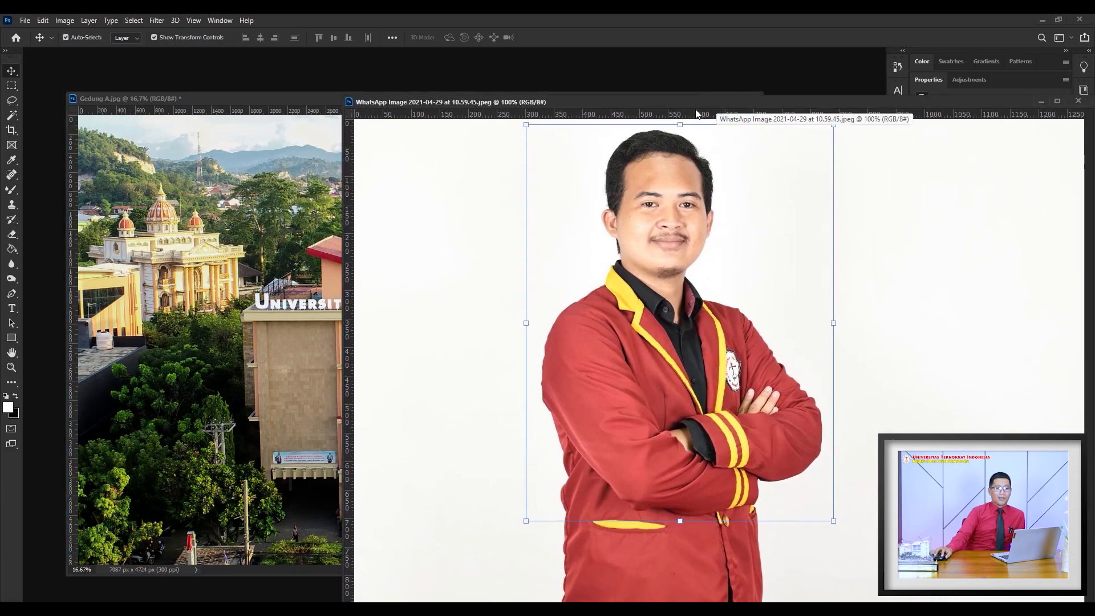
left_click(11, 85)
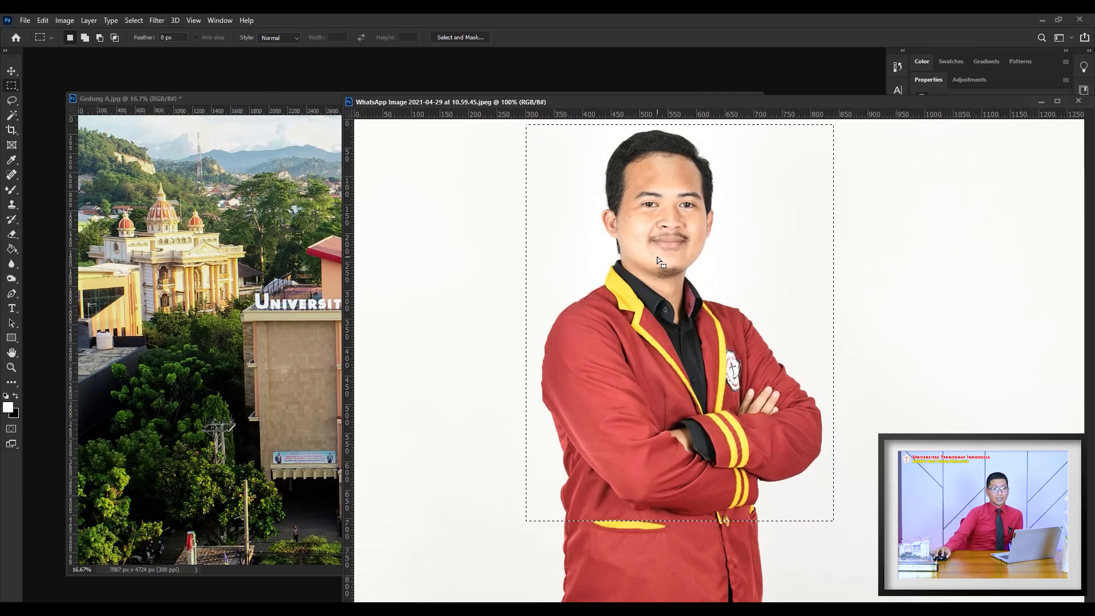
key("ctrl+d")
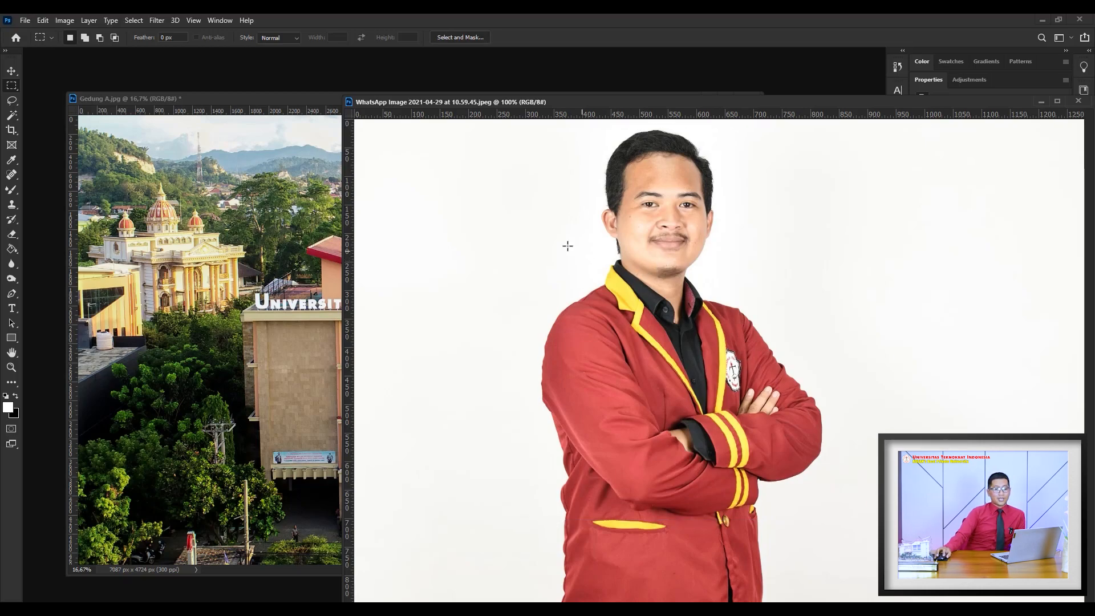
Step: Draw another rectangular selection around the man from head to waist and clear it
right_click(14, 90)
left_click(37, 85)
left_click_drag(508, 127, 854, 553)
left_click(872, 281)
Step: Select the man's head and torso with a circular Elliptical Marquee selection about 600 px across
right_click(12, 87)
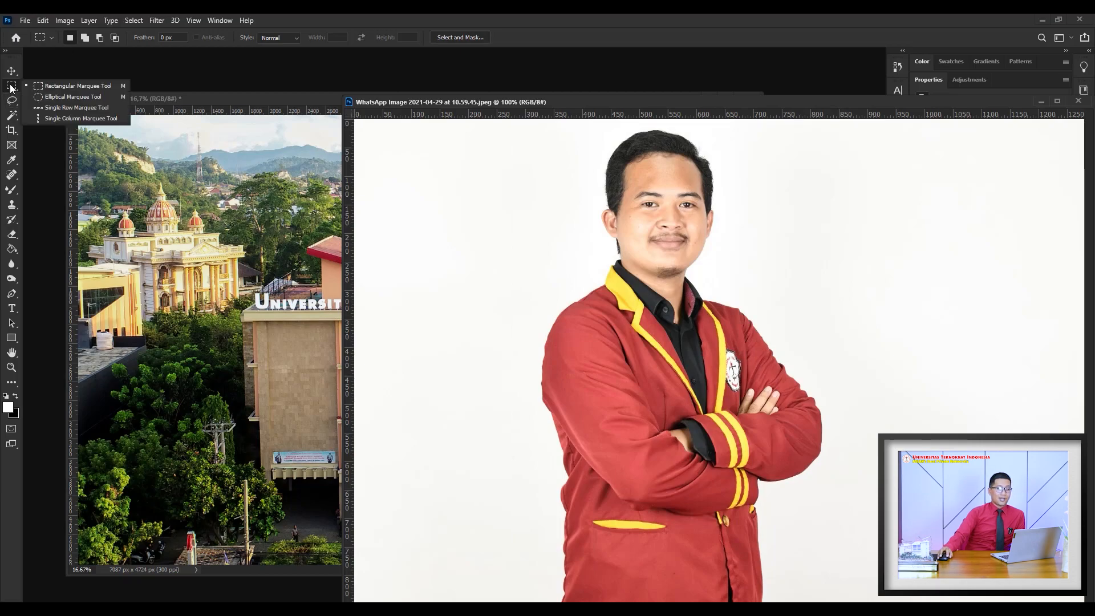
left_click(71, 97)
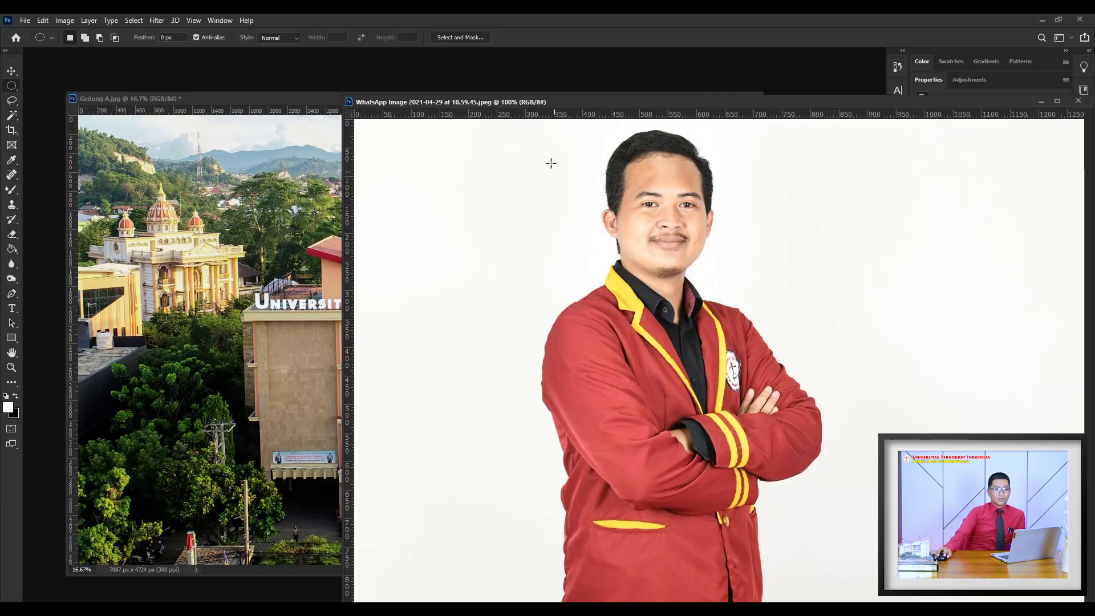
left_click_drag(500, 126, 843, 466)
Step: Copy the circular portrait selection into Gedung A.jpg, then enlarge and position it beside the main building
key("v")
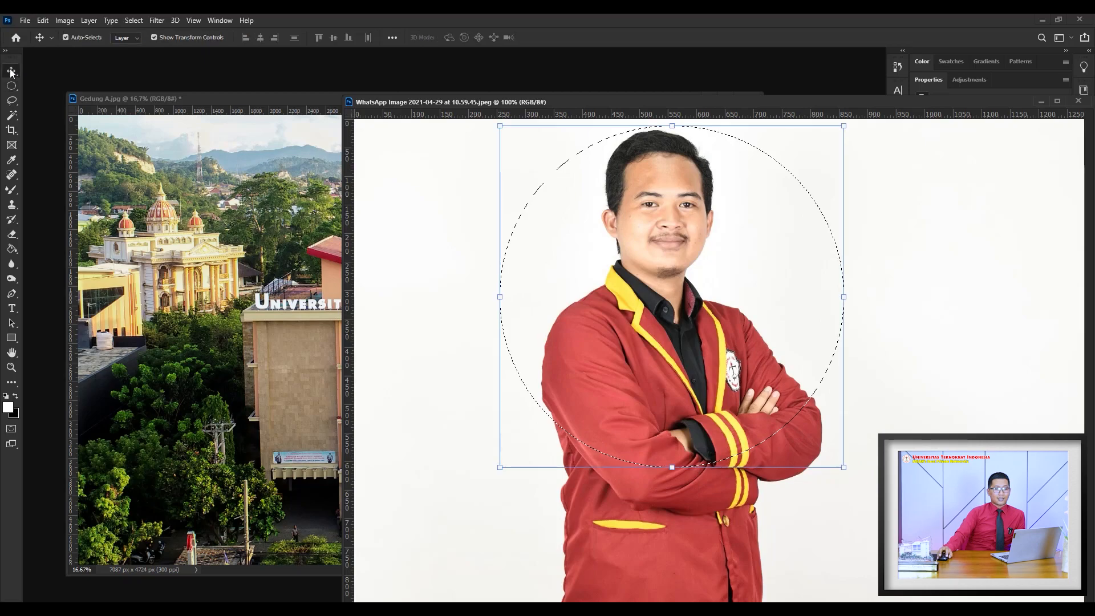
left_click_drag(673, 216, 239, 232)
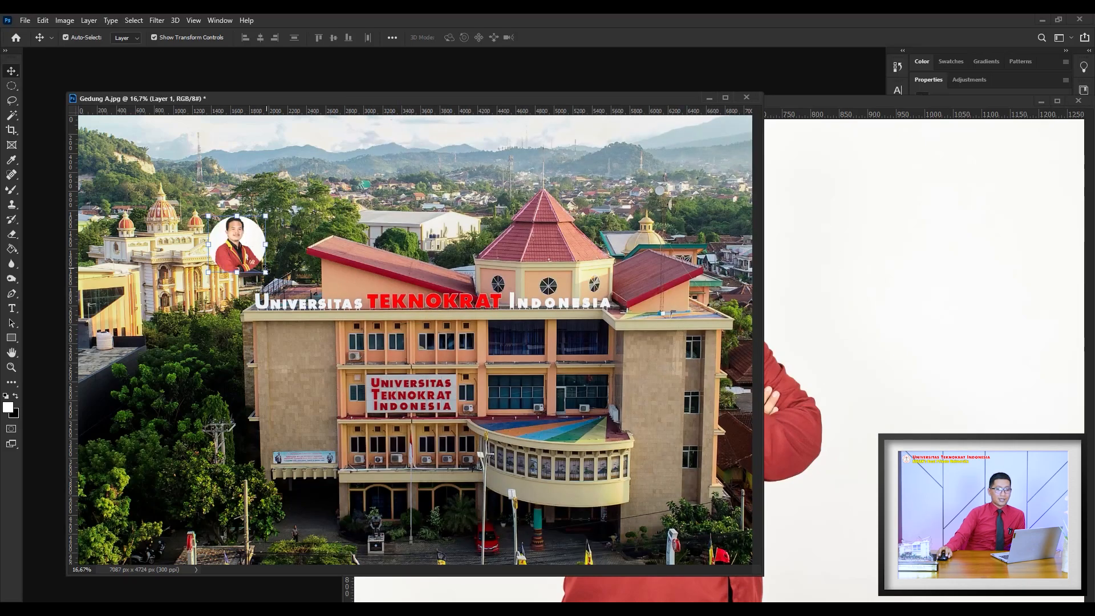
left_click_drag(266, 272, 526, 532)
left_click_drag(452, 411, 344, 388)
key("Return")
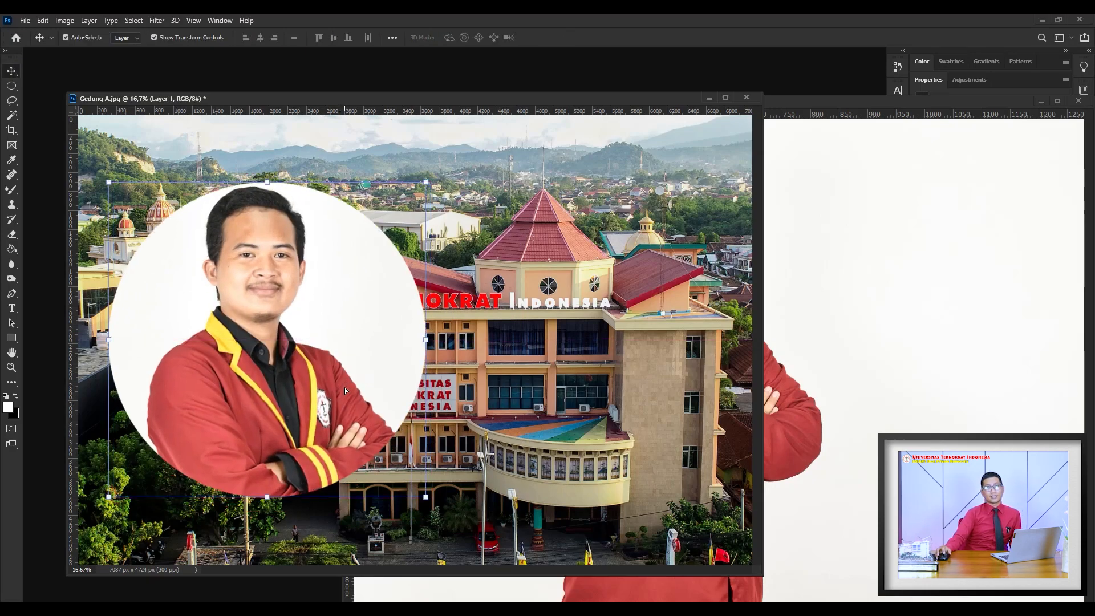